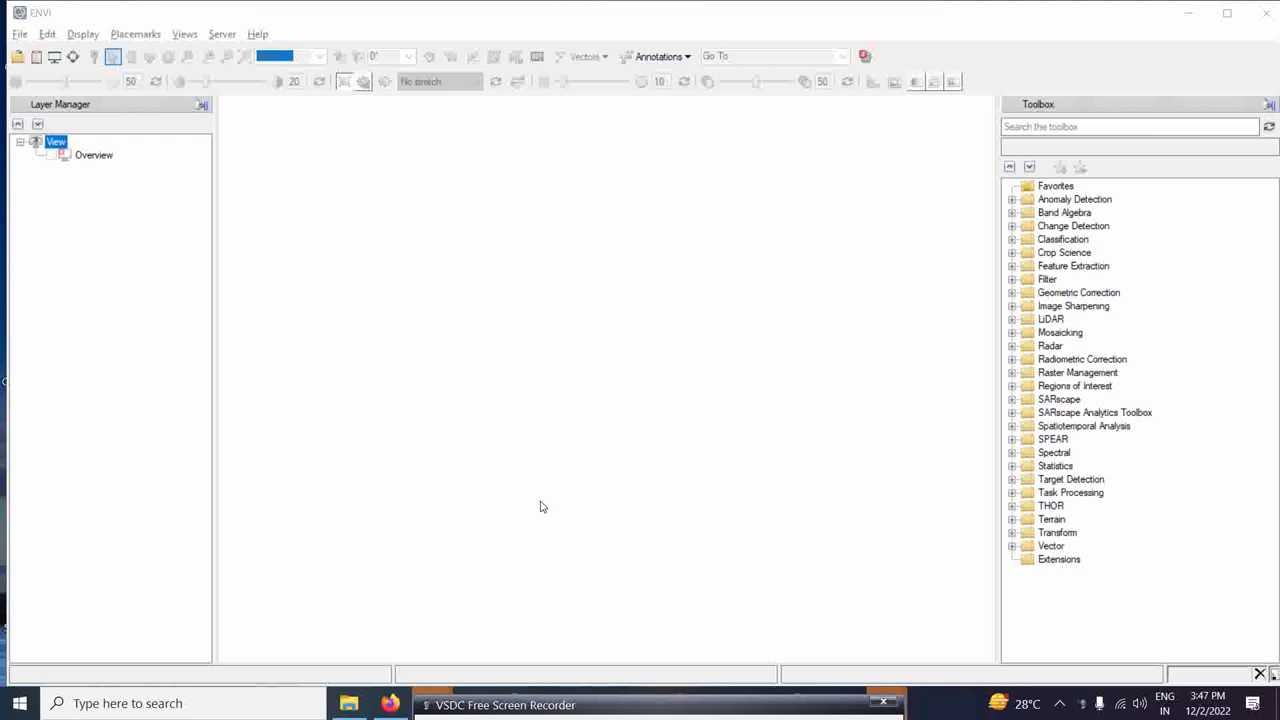
Load LC08_L1TP_140046_20130417_20170505_01_T1_MTL as a 7-band multispectral image.
{"action": "left_click", "coordinate": [20, 34]}
{"action": "left_click", "coordinate": [45, 53]}
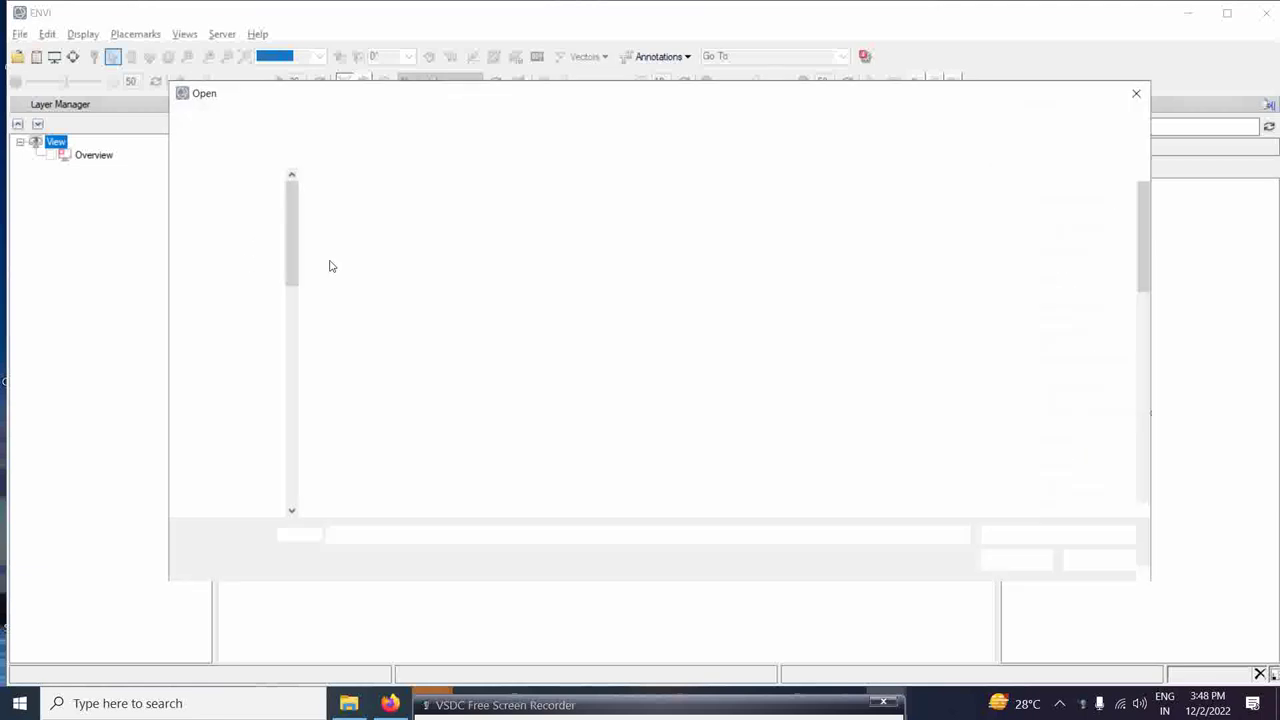
{"action": "left_click_drag", "start_coordinate": [493, 98], "coordinate": [491, 86]}
{"action": "scroll", "coordinate": [497, 427], "scroll_direction": "down", "scroll_amount": 10}
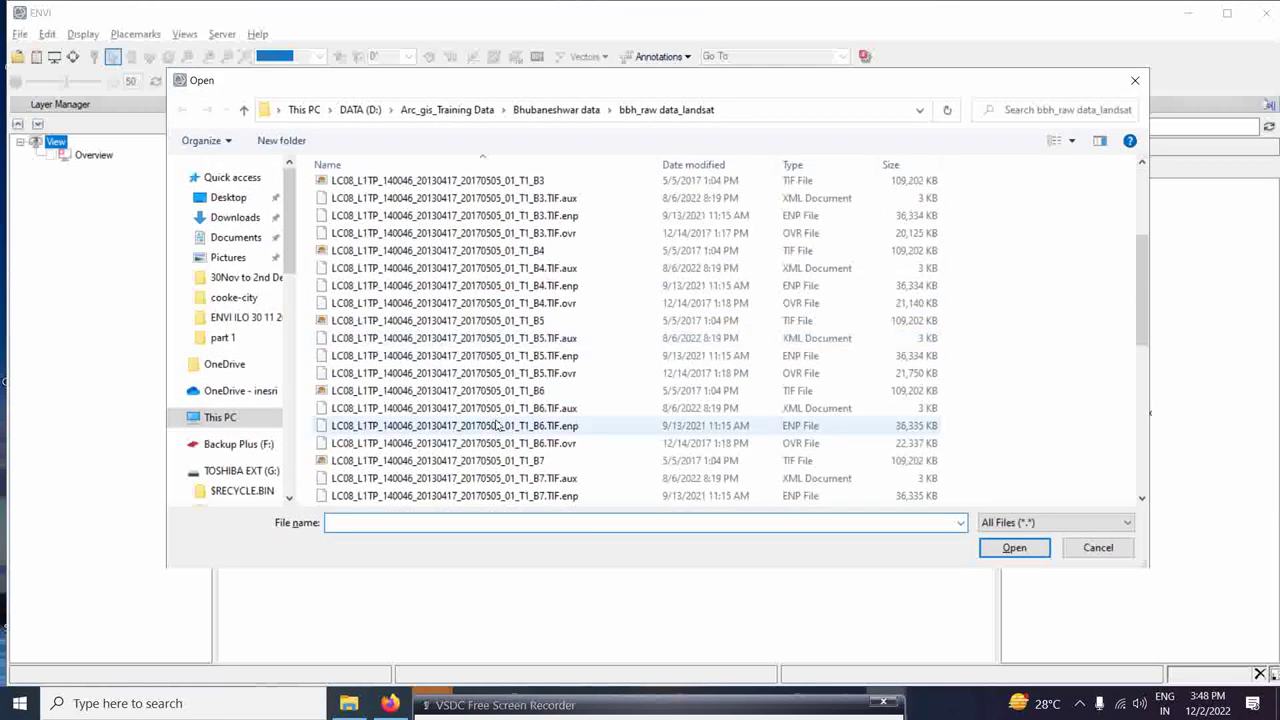
{"action": "scroll", "coordinate": [497, 427], "scroll_direction": "down", "scroll_amount": 2}
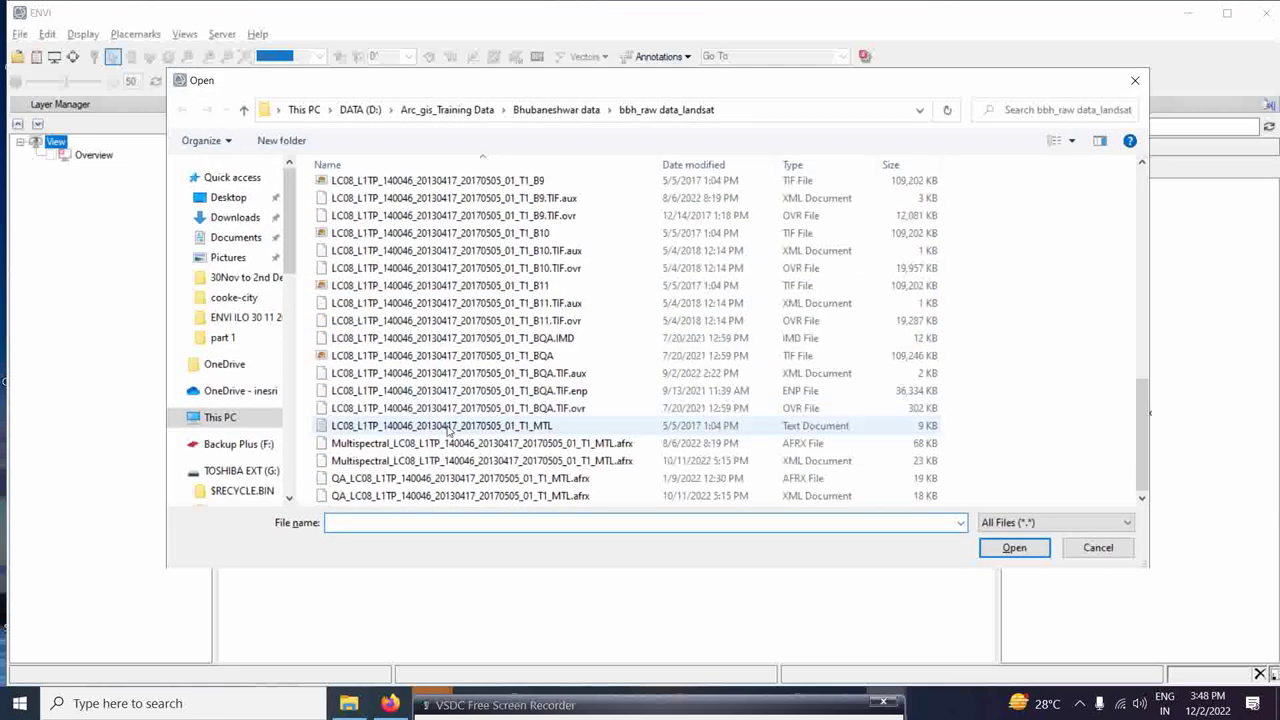
{"action": "left_click", "coordinate": [497, 425]}
{"action": "left_click", "coordinate": [1016, 550]}
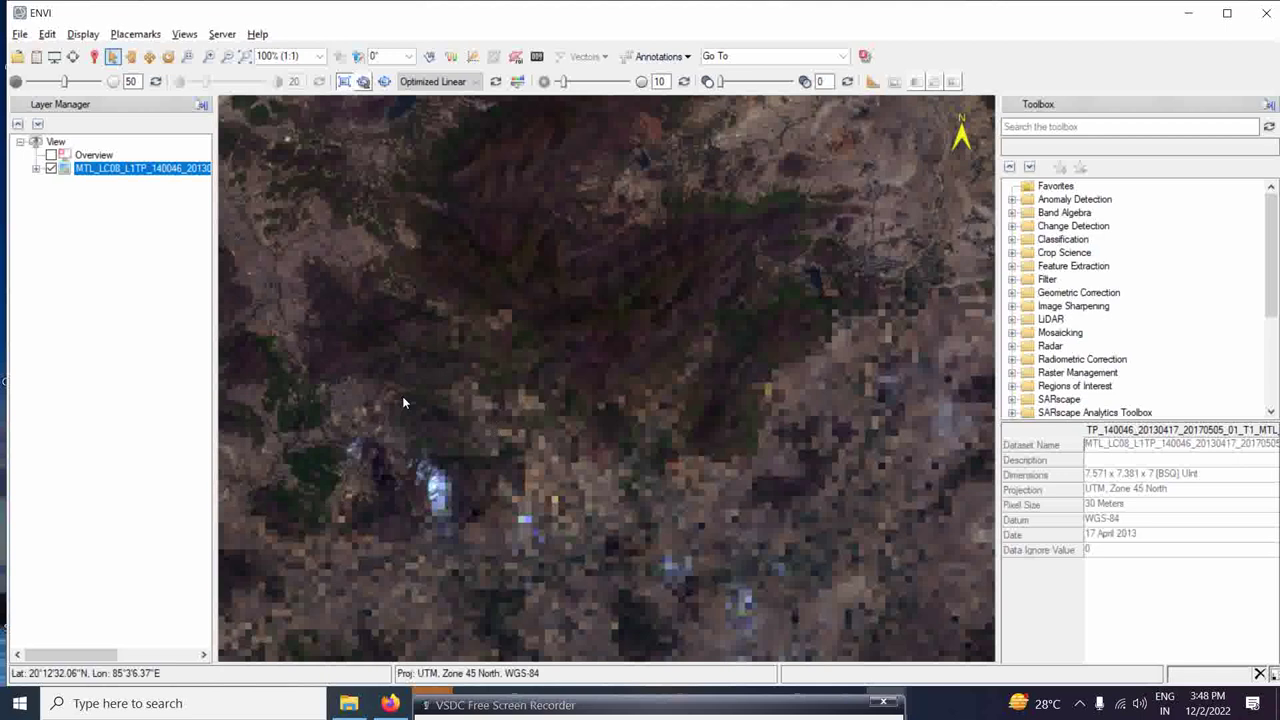
Load the Landsat scene as colour infrared and remove the natural-colour layer.
{"action": "left_click", "coordinate": [244, 56]}
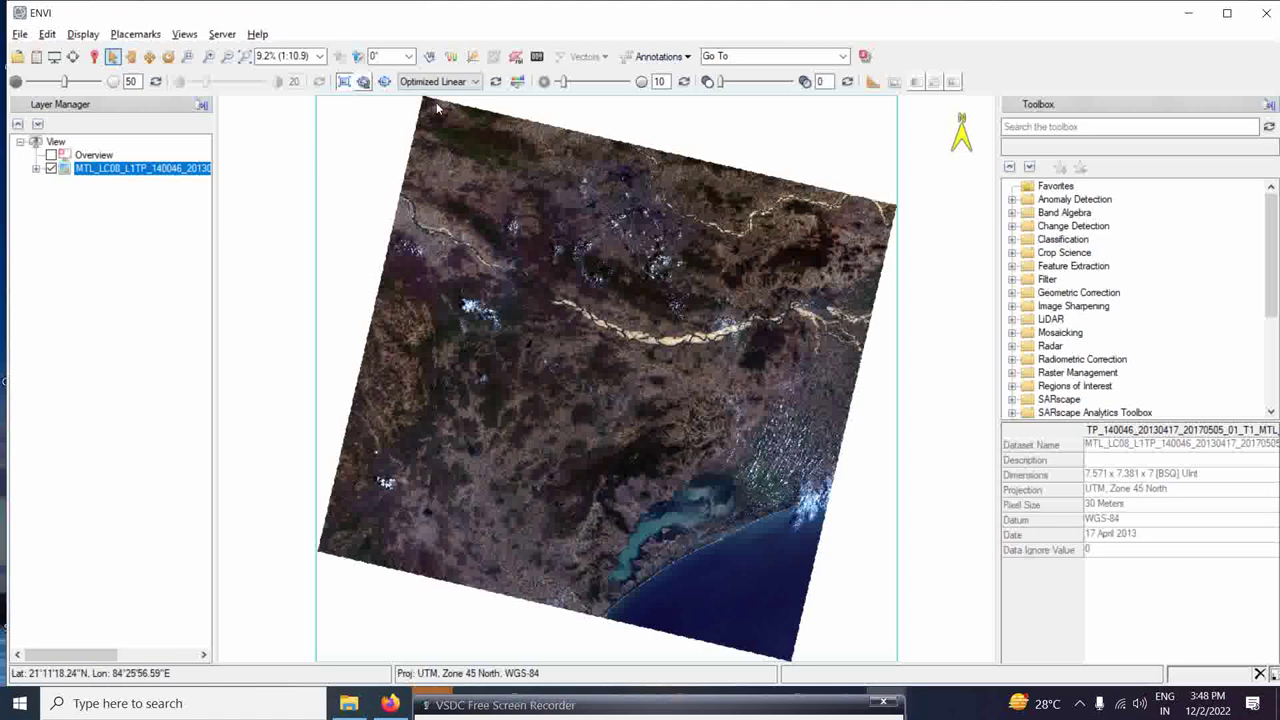
{"action": "left_click", "coordinate": [37, 56]}
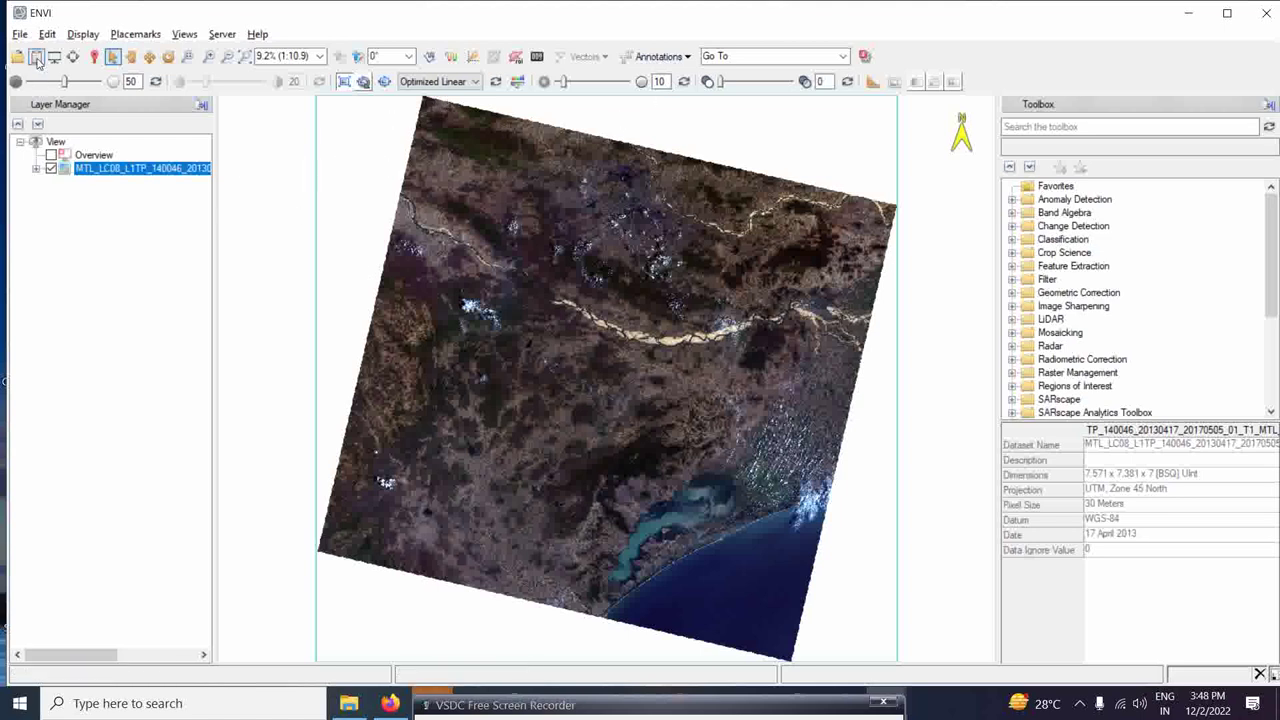
{"action": "right_click", "coordinate": [1056, 101]}
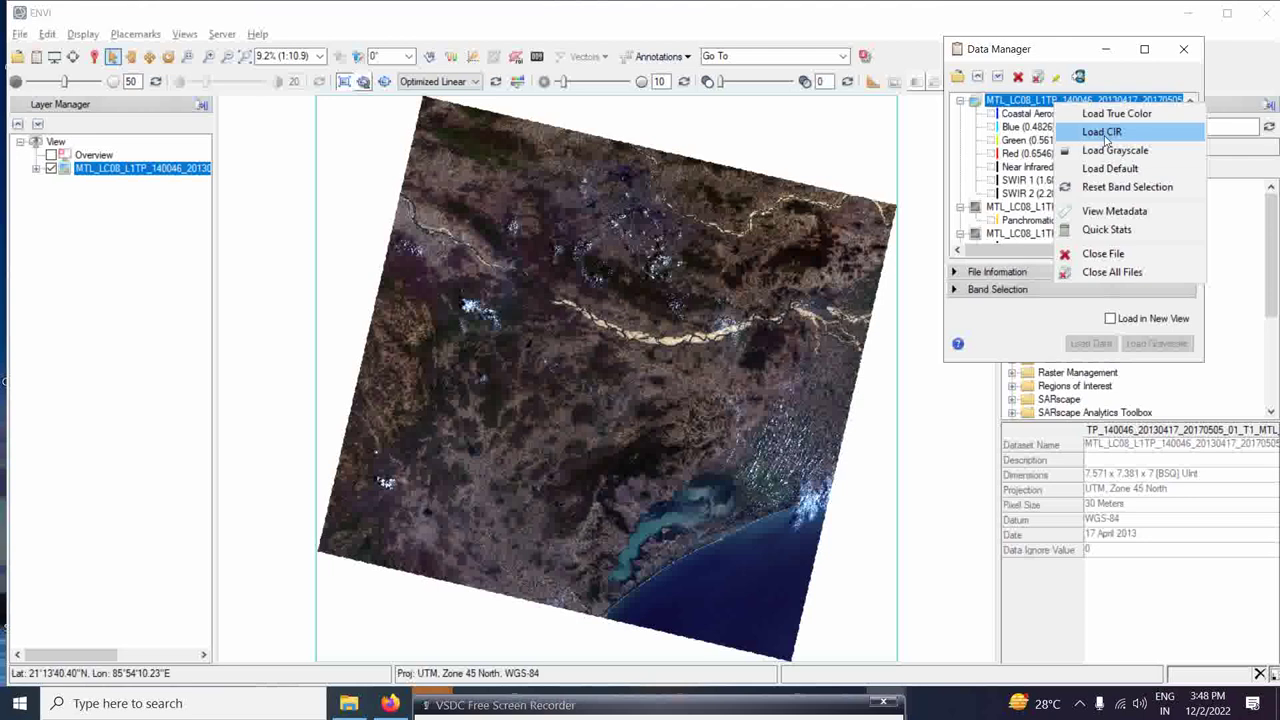
{"action": "left_click", "coordinate": [1104, 134]}
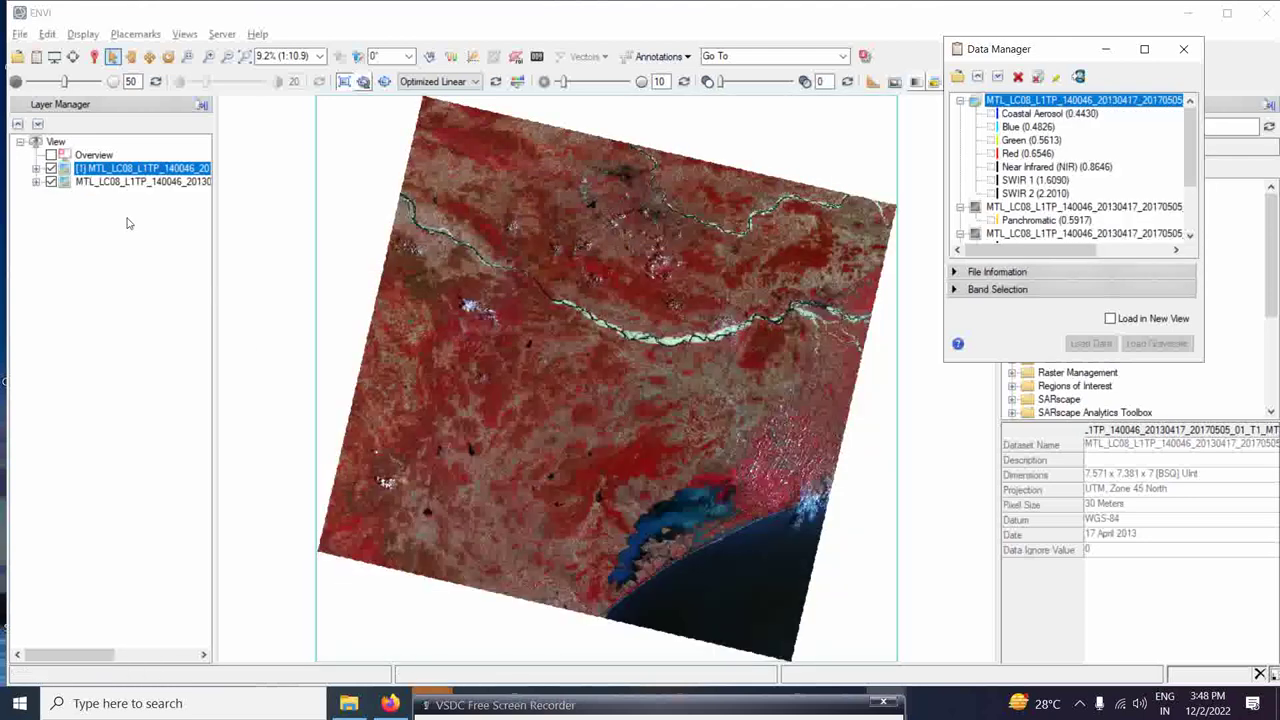
{"action": "right_click", "coordinate": [127, 182]}
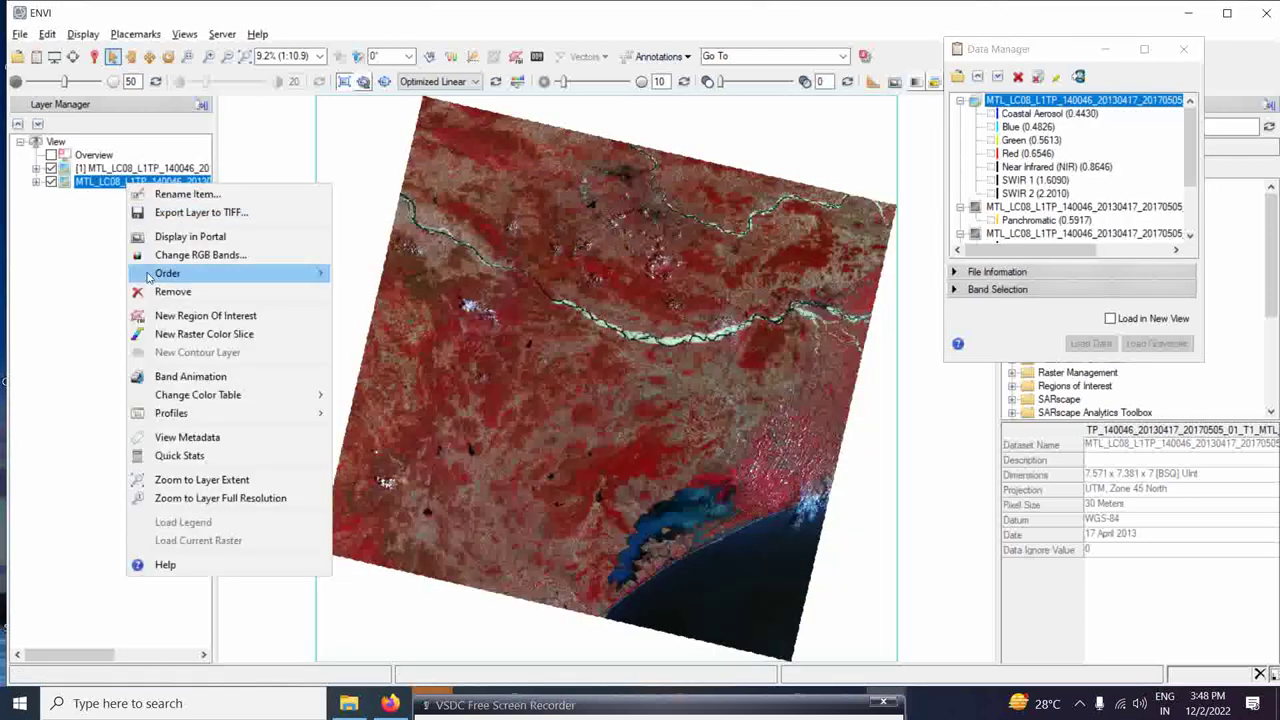
{"action": "left_click", "coordinate": [150, 290]}
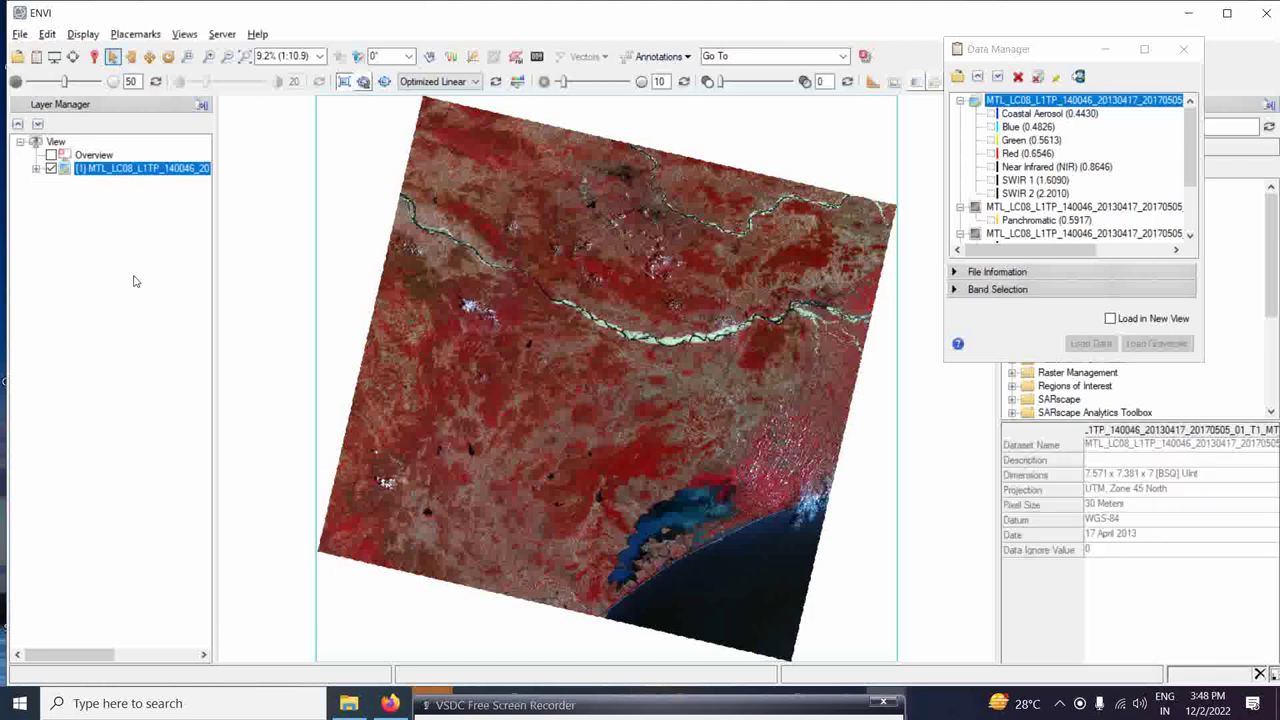
Apply a Linear 5% stretch and recentre the scene in the view.
{"action": "left_click", "coordinate": [455, 83]}
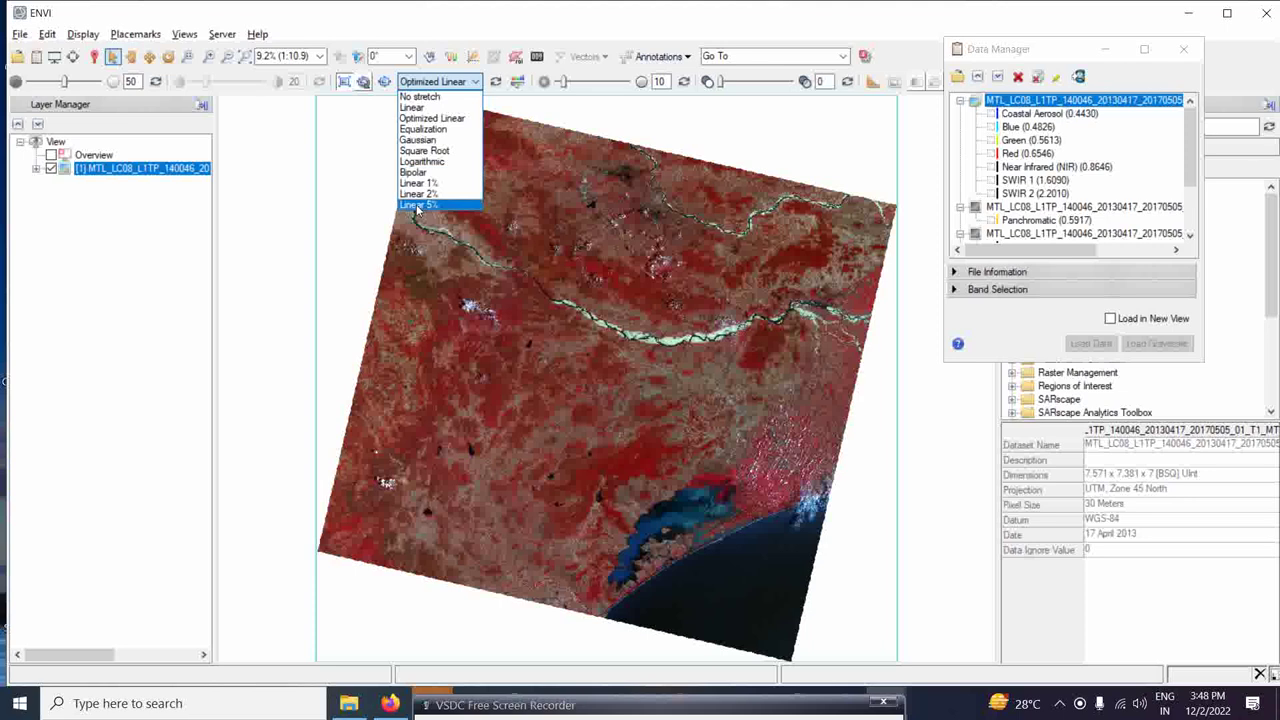
{"action": "left_click", "coordinate": [417, 205]}
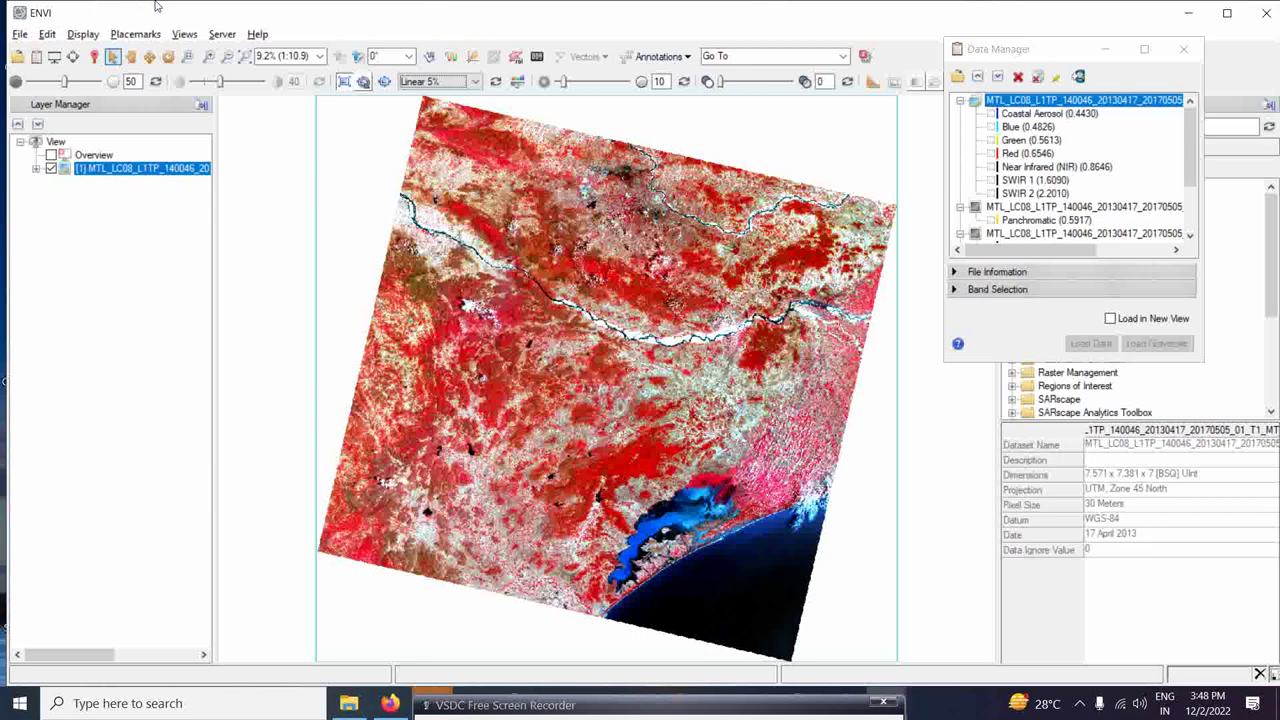
{"action": "left_click", "coordinate": [131, 57]}
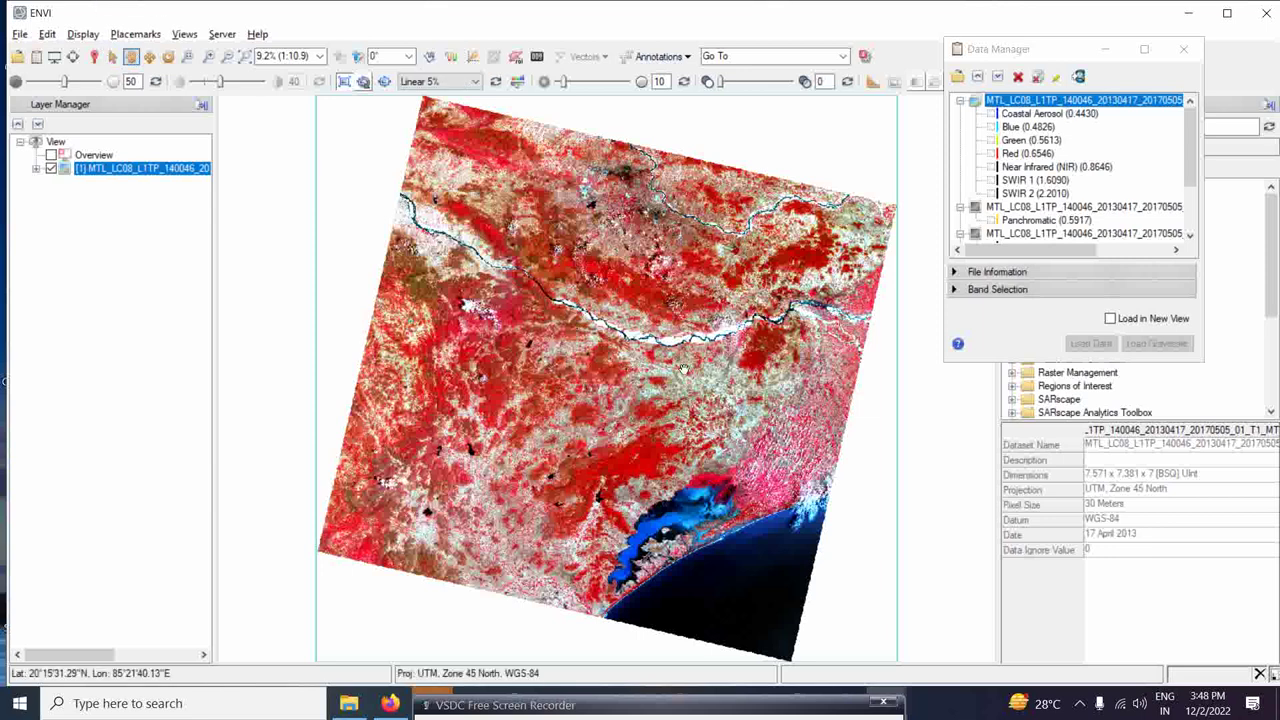
{"action": "left_click_drag", "start_coordinate": [682, 368], "coordinate": [632, 338]}
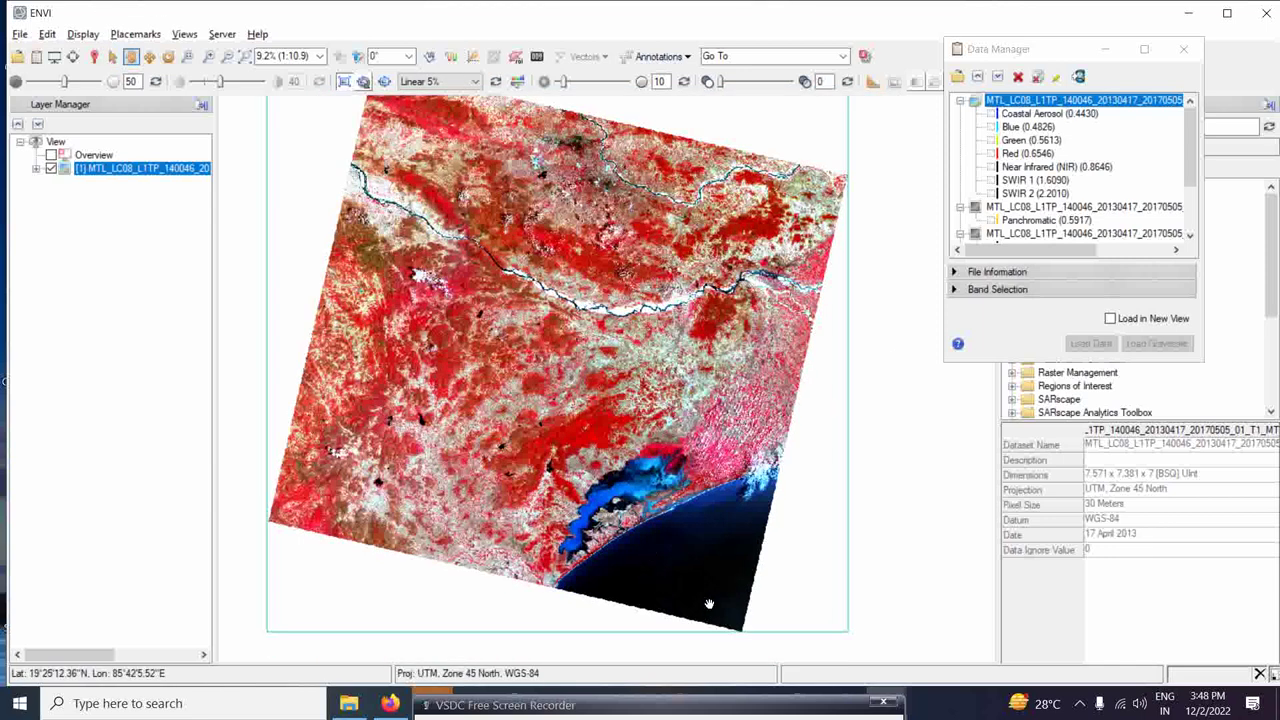
{"action": "left_click", "coordinate": [451, 58]}
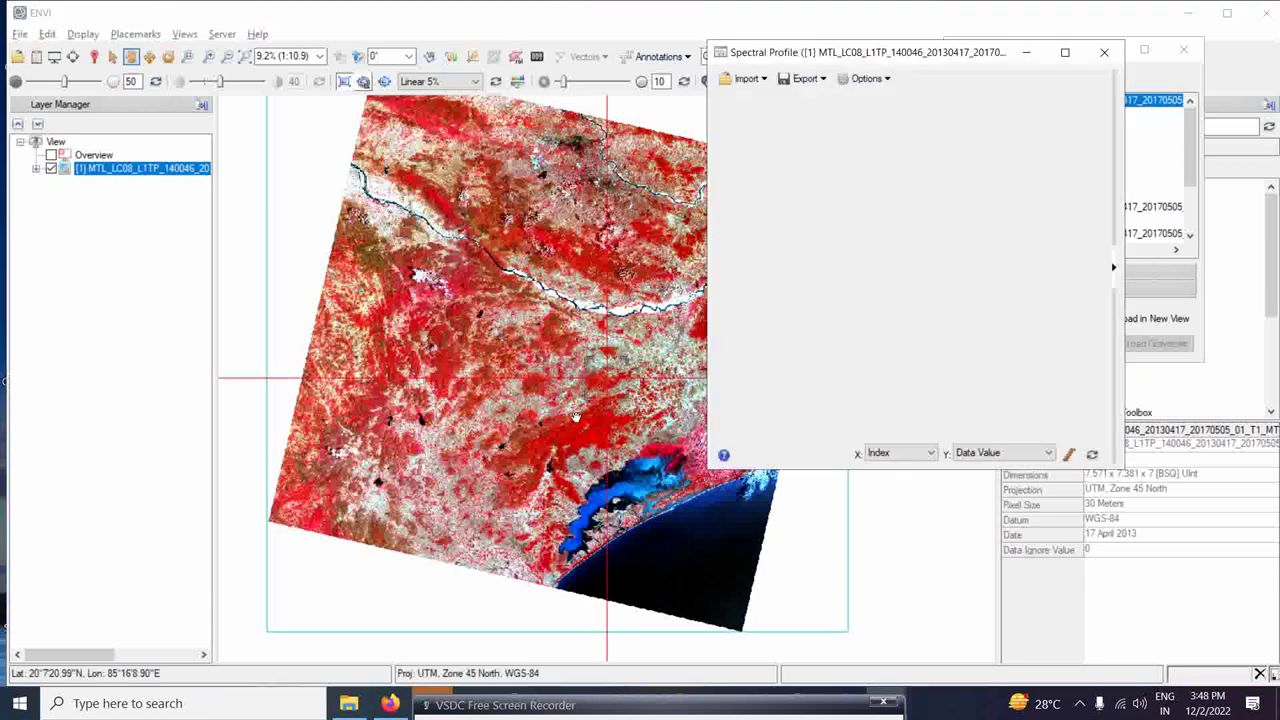
{"action": "left_click", "coordinate": [113, 58]}
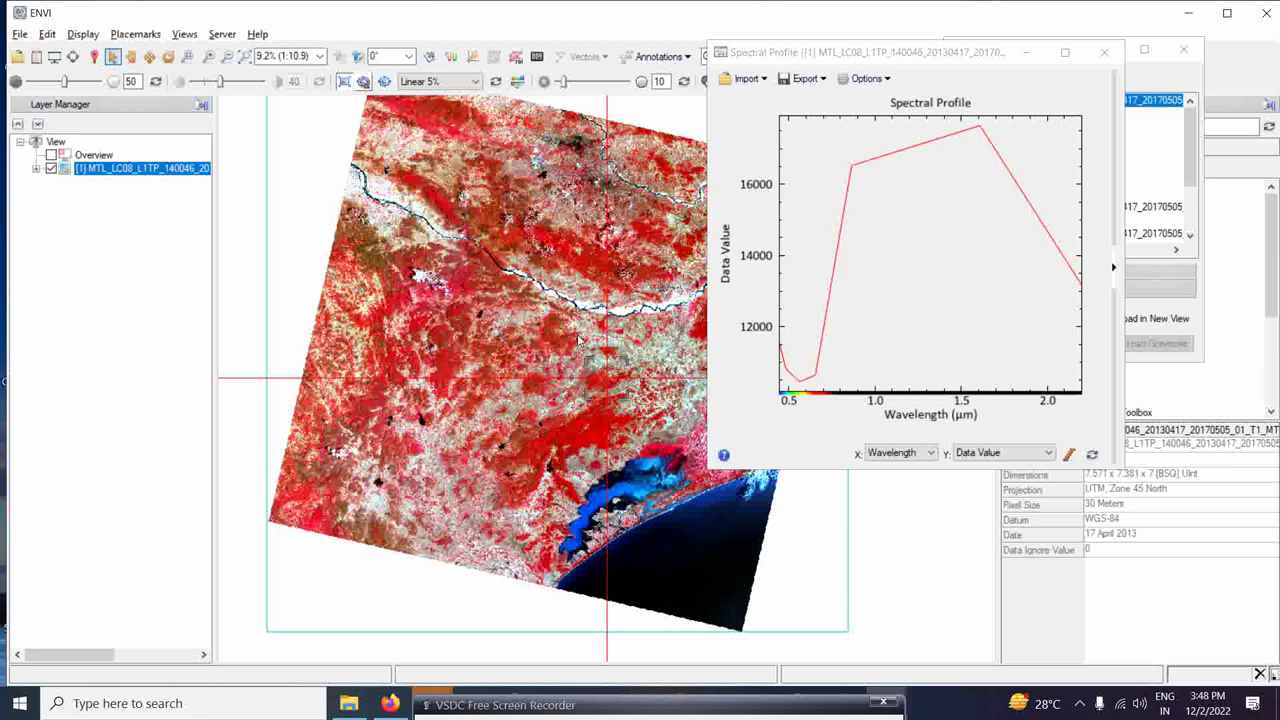
{"action": "left_click", "coordinate": [611, 385]}
{"action": "left_click_drag", "start_coordinate": [670, 523], "coordinate": [678, 553]}
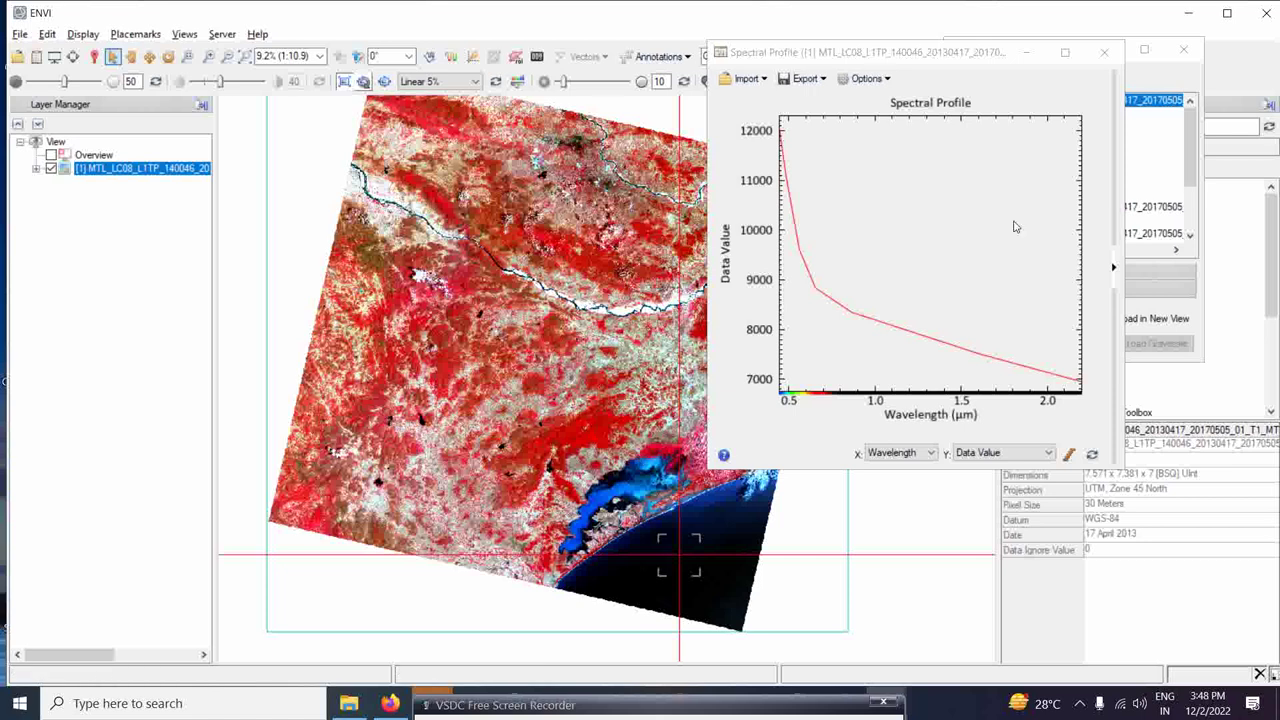
{"action": "left_click", "coordinate": [1104, 52]}
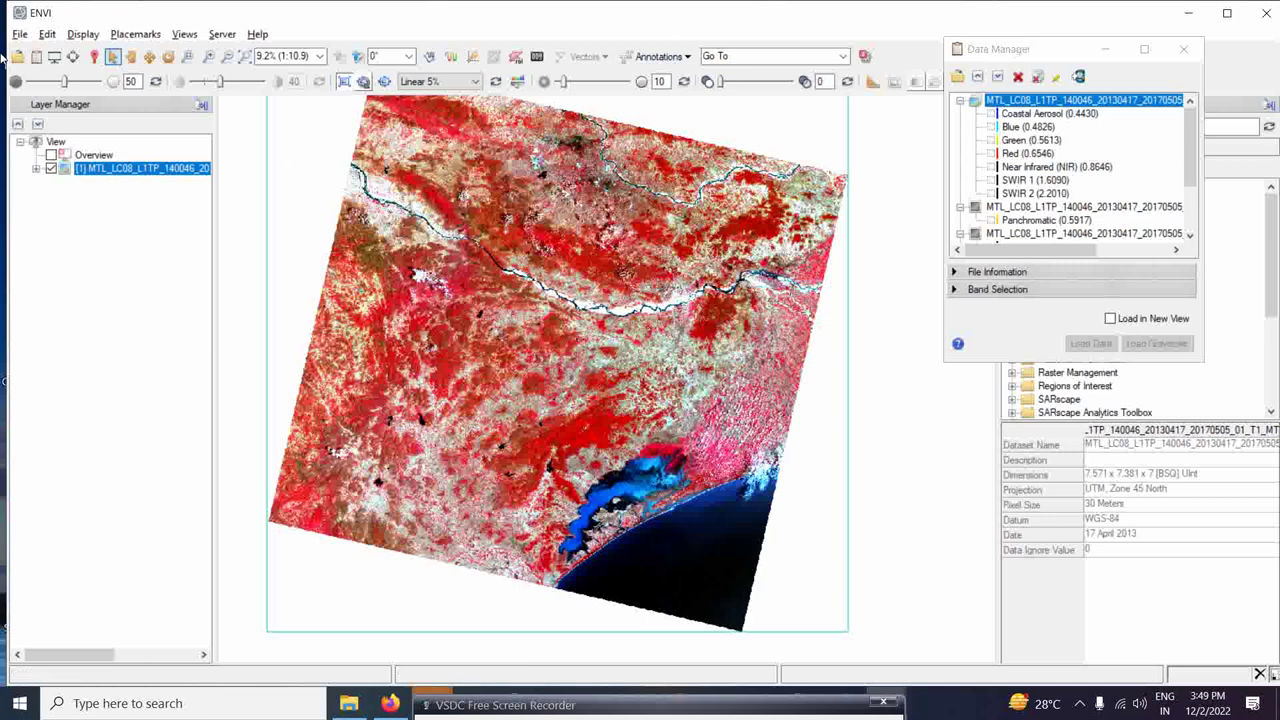
Animate through the seven bands with a slower delay, stopping on Near Infrared (NIR) (0.8646).
{"action": "right_click", "coordinate": [146, 172]}
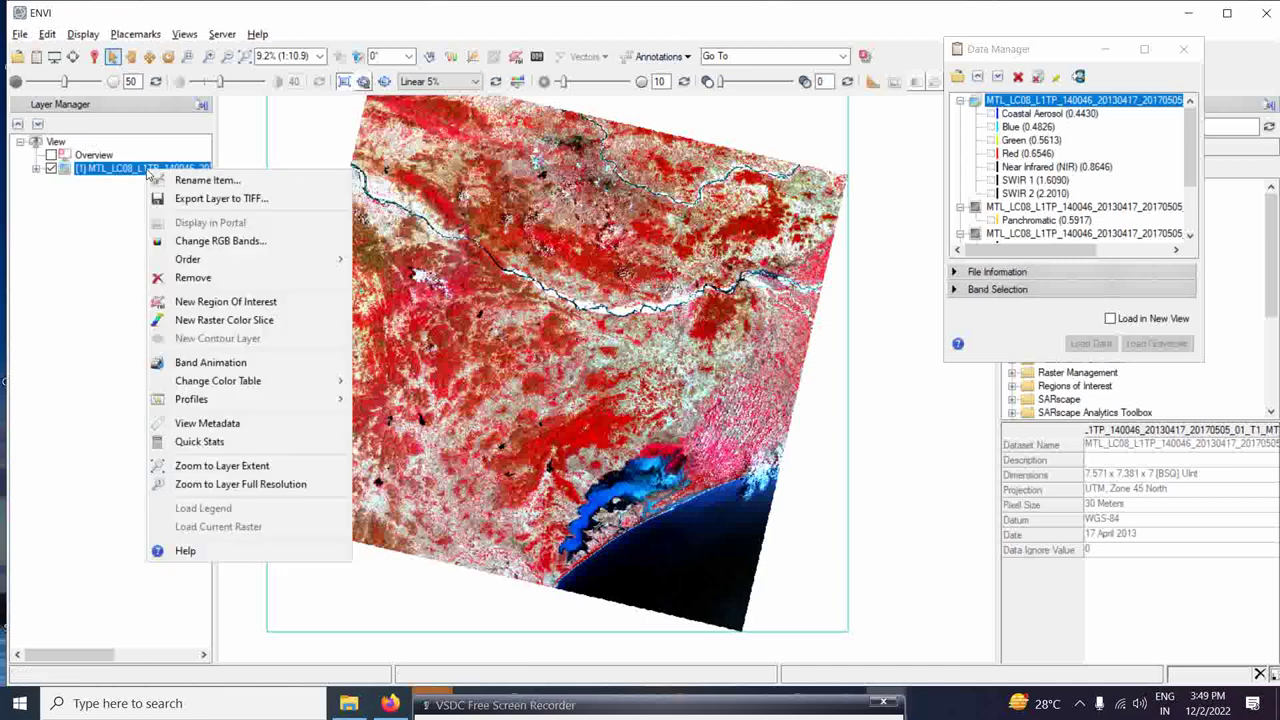
{"action": "left_click", "coordinate": [188, 368]}
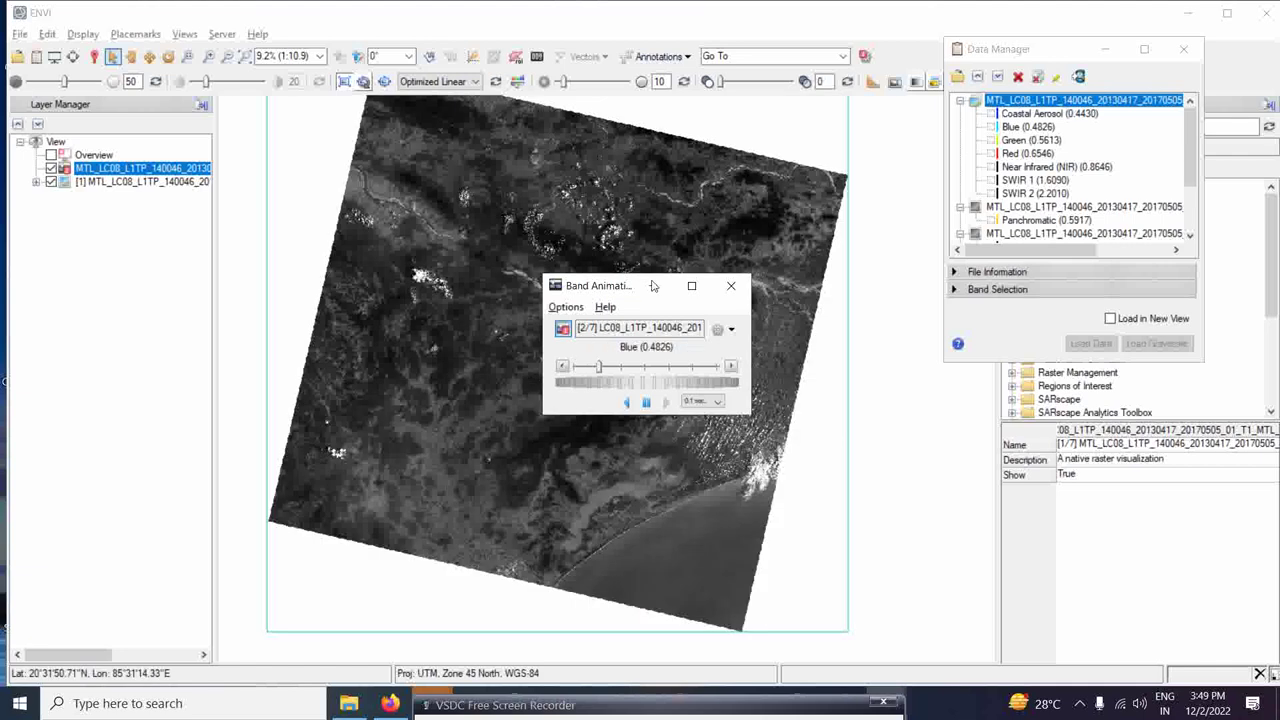
{"action": "left_click_drag", "start_coordinate": [600, 294], "coordinate": [867, 313]}
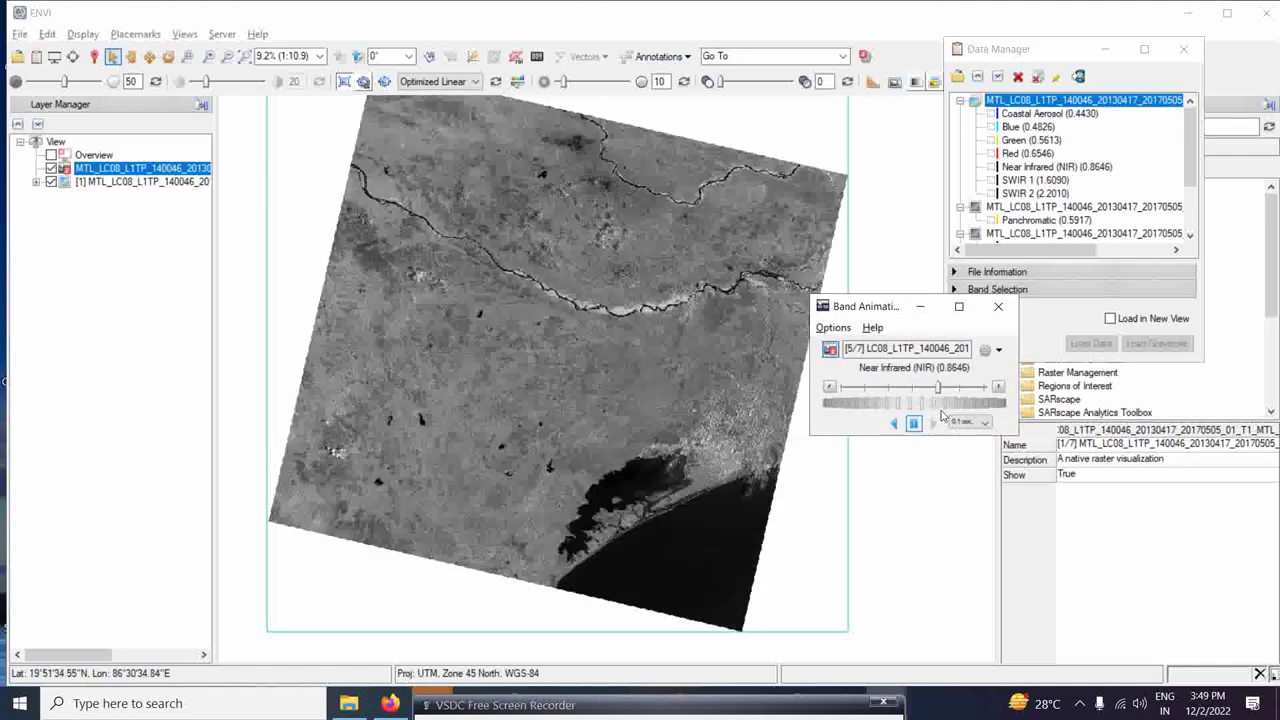
{"action": "left_click", "coordinate": [972, 423]}
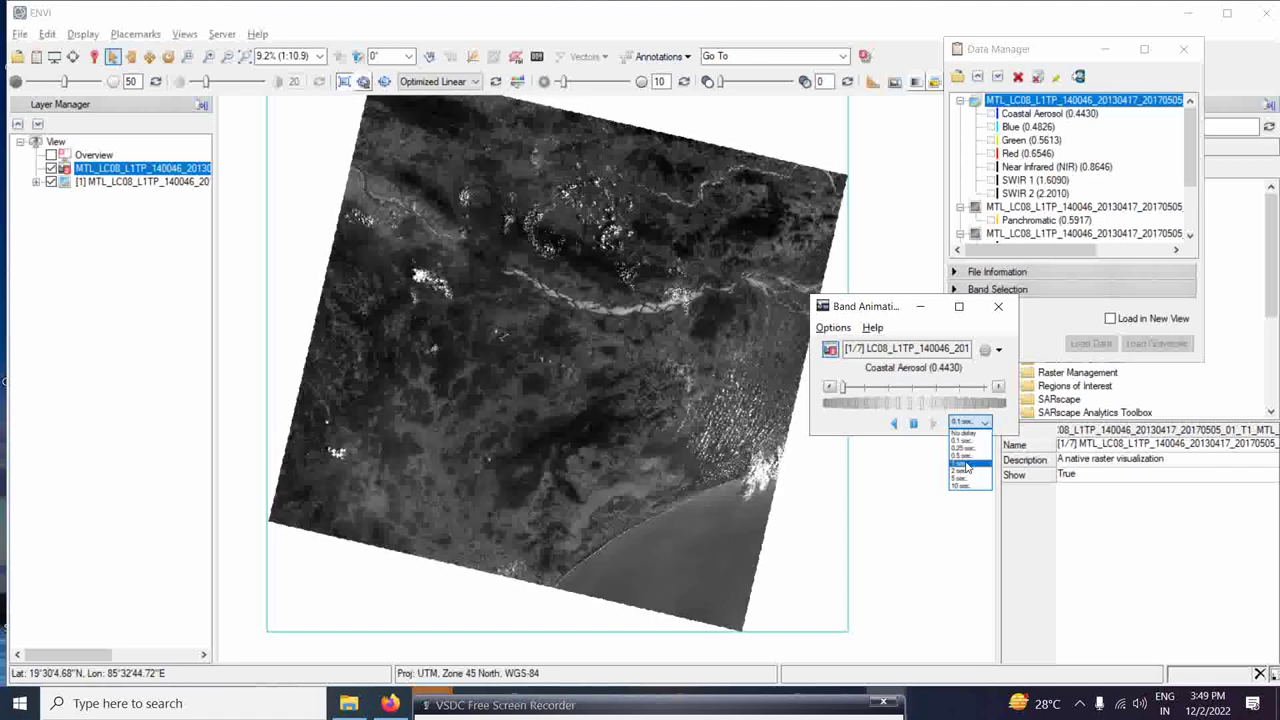
{"action": "left_click", "coordinate": [980, 447]}
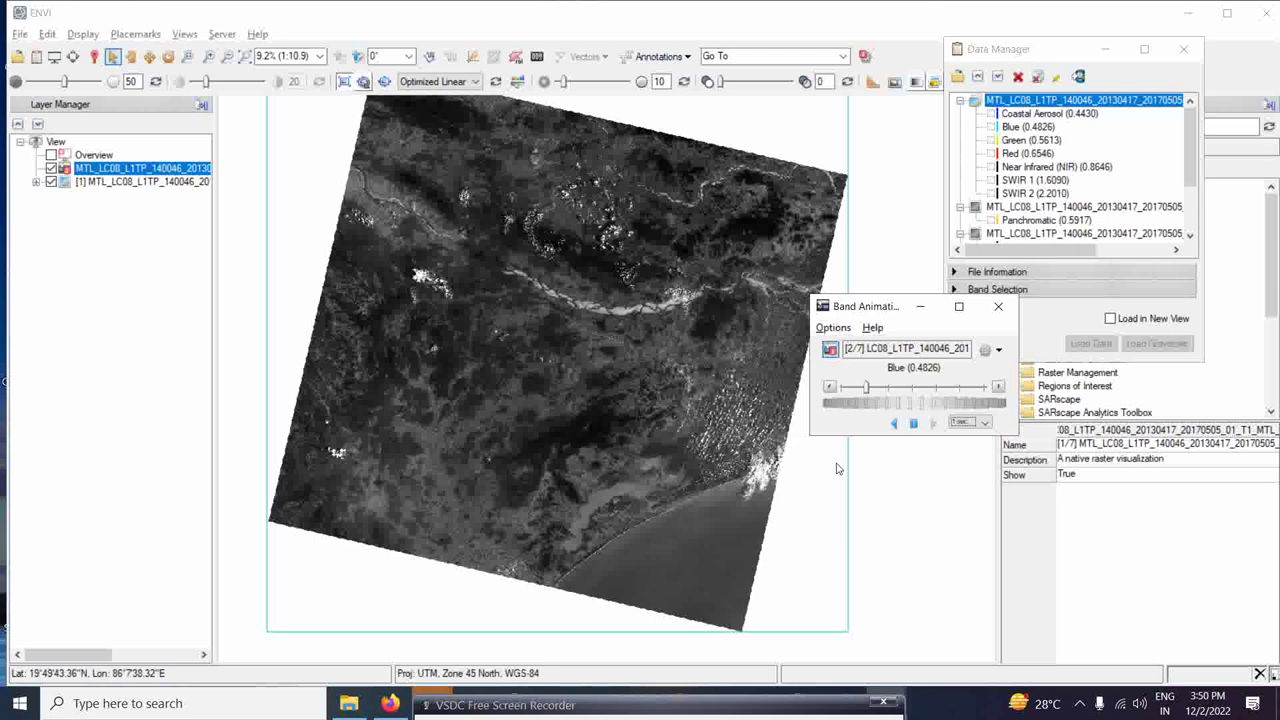
{"action": "left_click", "coordinate": [914, 424]}
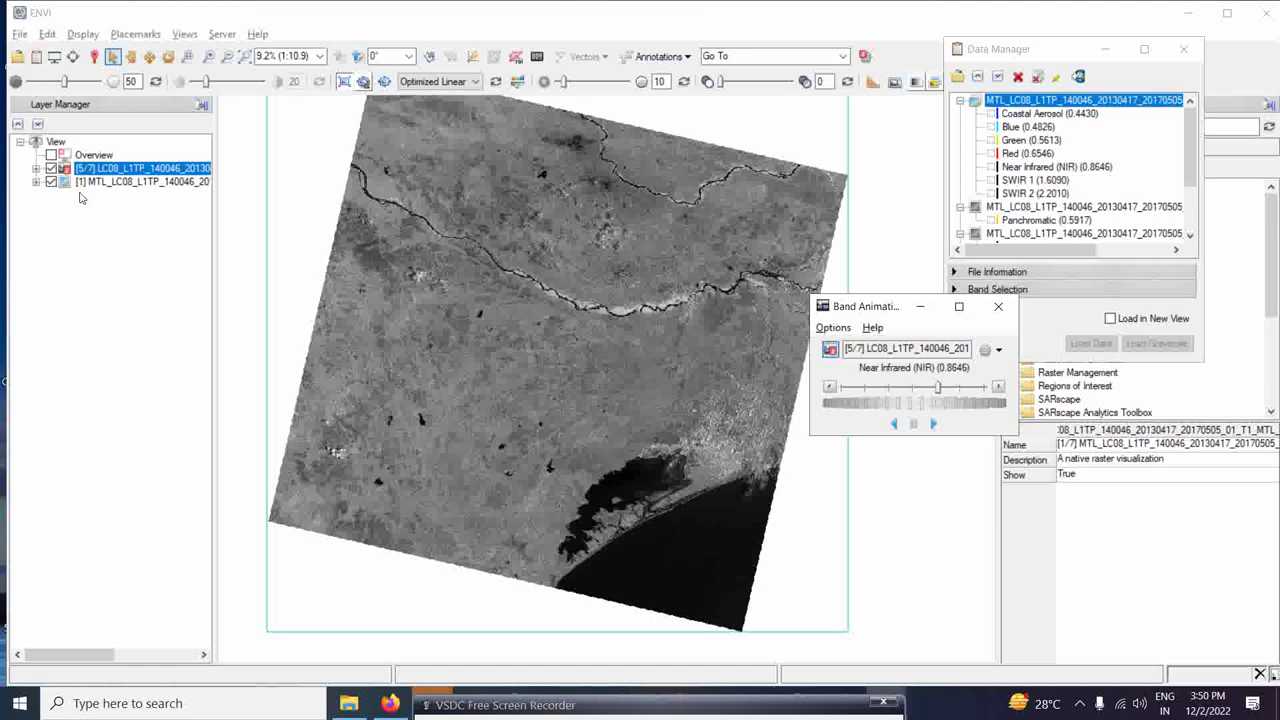
{"action": "right_click", "coordinate": [148, 175]}
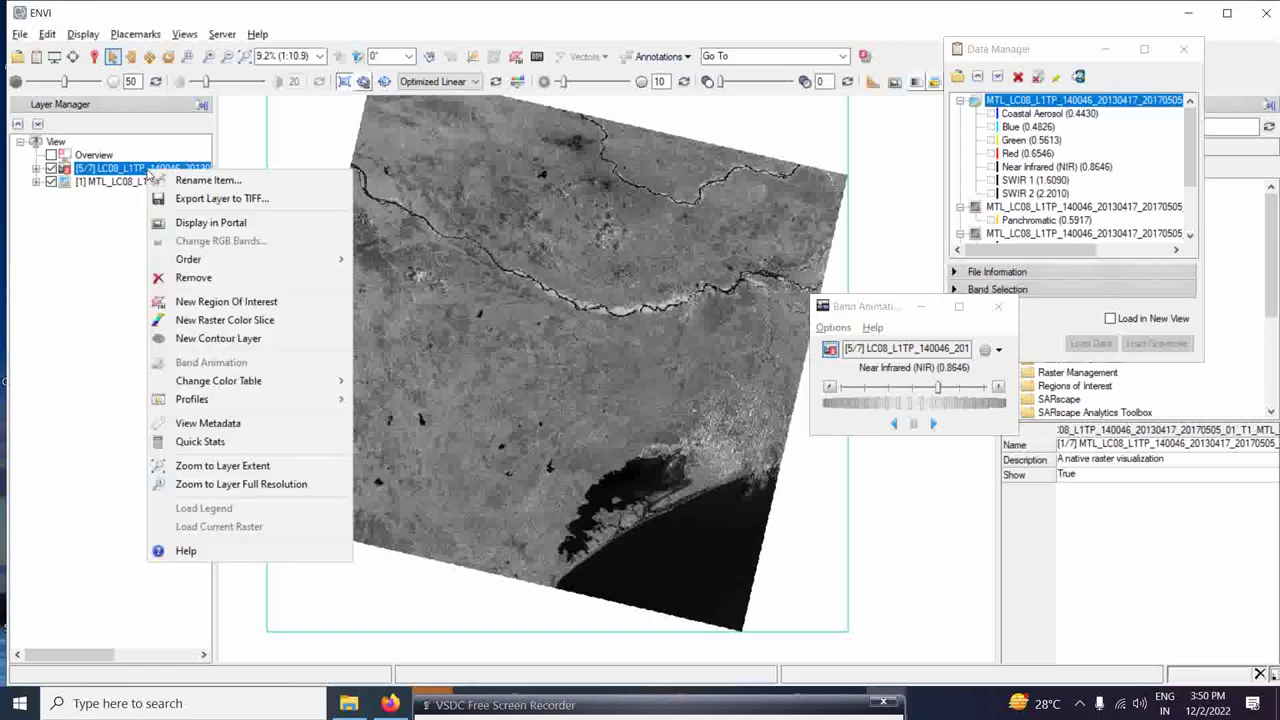
Create a Raster Color Slice on the Near Infrared (NIR) (0.8646) band, 16 slices spanning 7113–46857.
{"action": "left_click", "coordinate": [199, 322]}
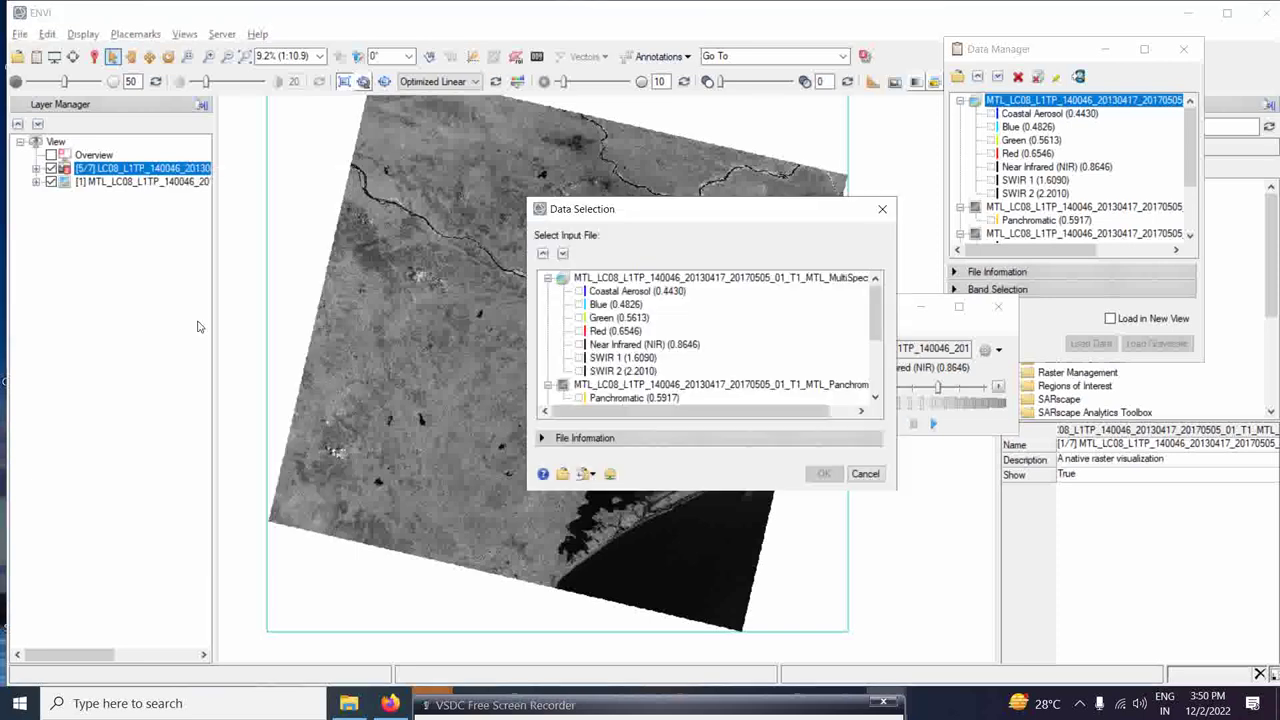
{"action": "left_click_drag", "start_coordinate": [655, 213], "coordinate": [211, 105]}
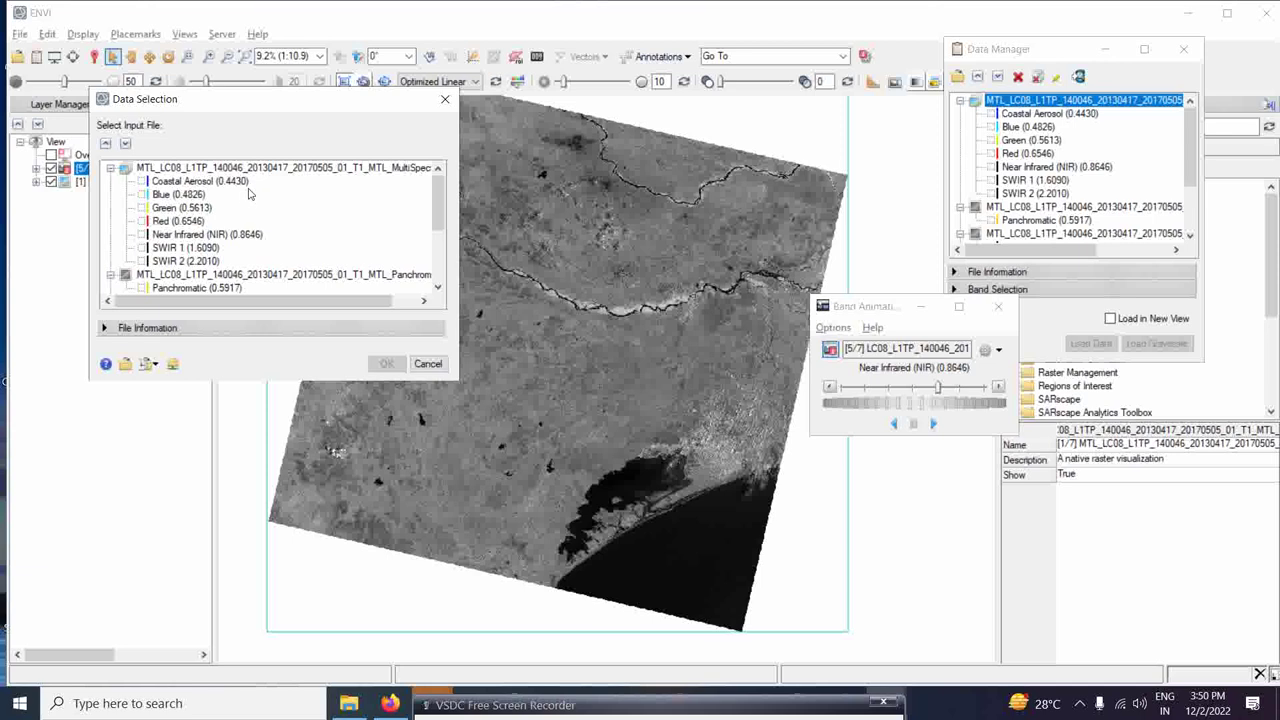
{"action": "left_click", "coordinate": [190, 236]}
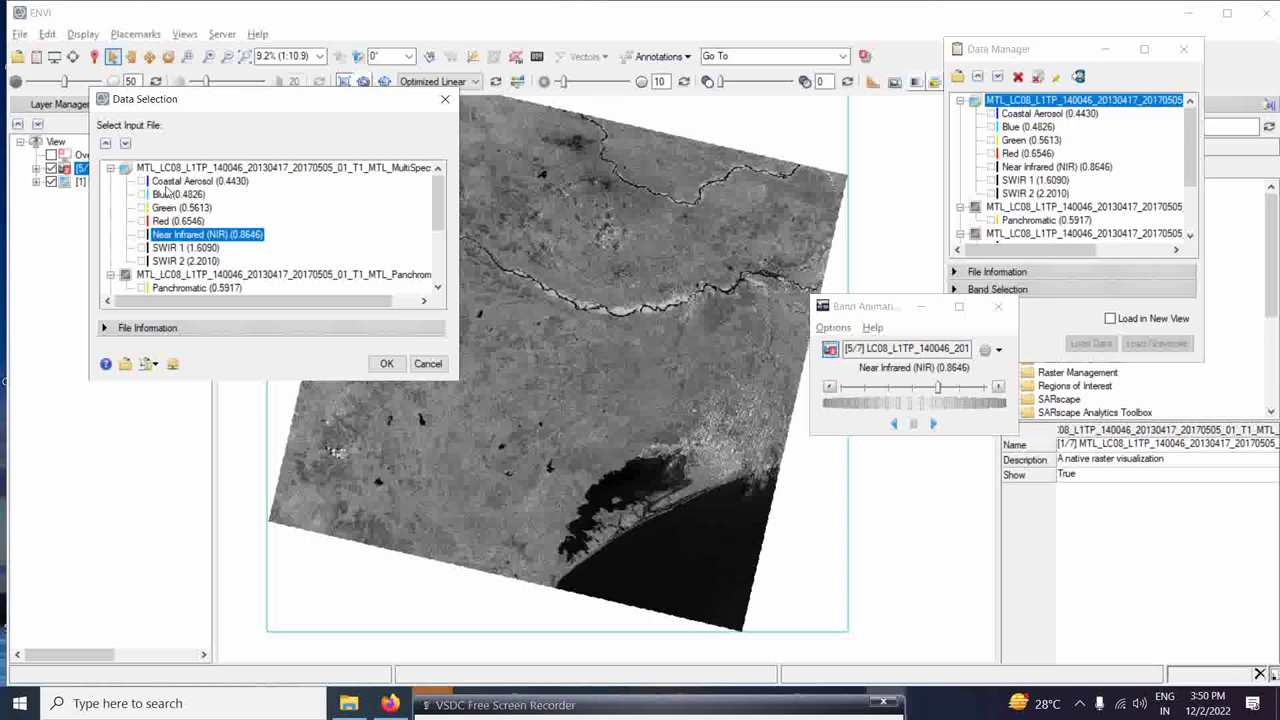
{"action": "left_click", "coordinate": [386, 364]}
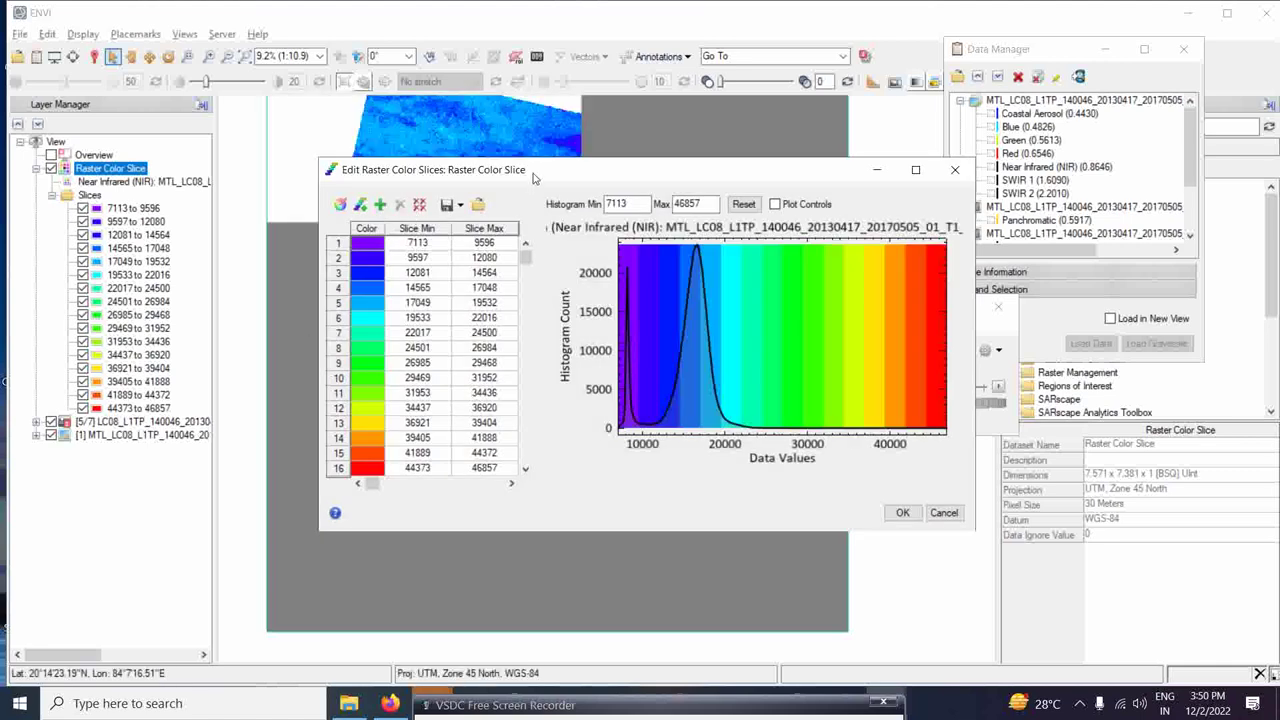
{"action": "left_click_drag", "start_coordinate": [533, 178], "coordinate": [981, 117]}
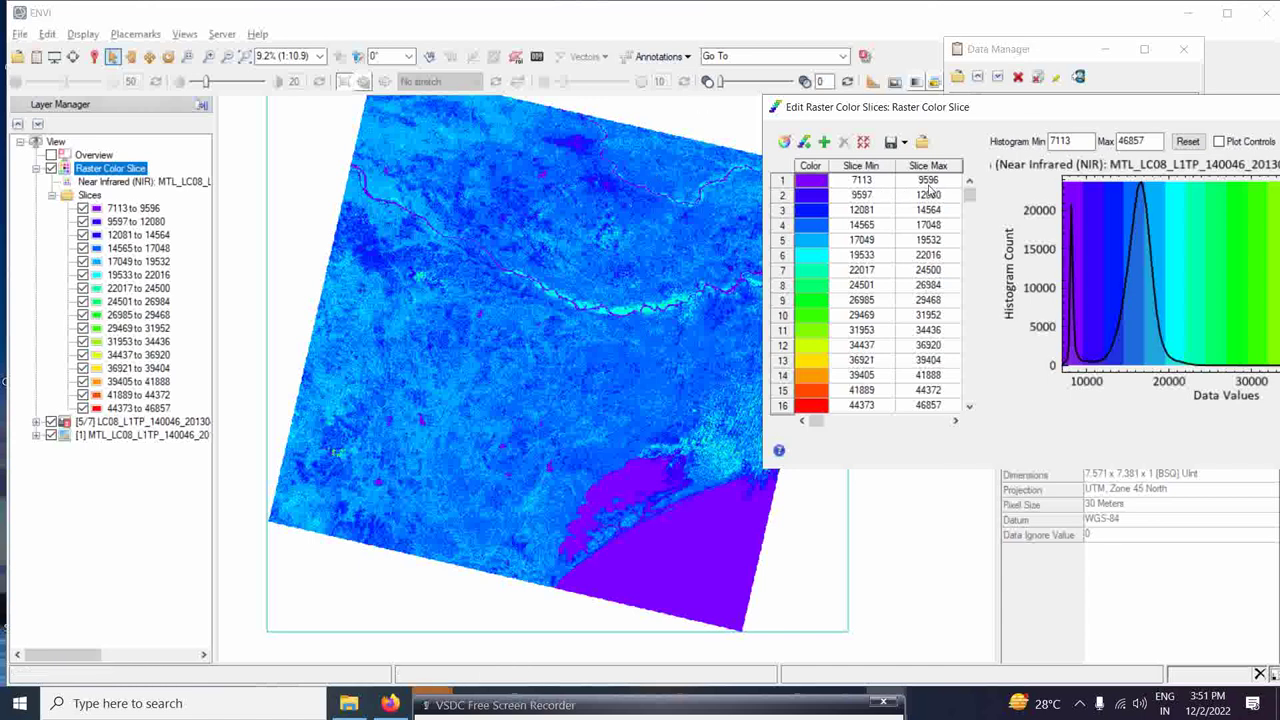
{"action": "left_click_drag", "start_coordinate": [1064, 110], "coordinate": [934, 127]}
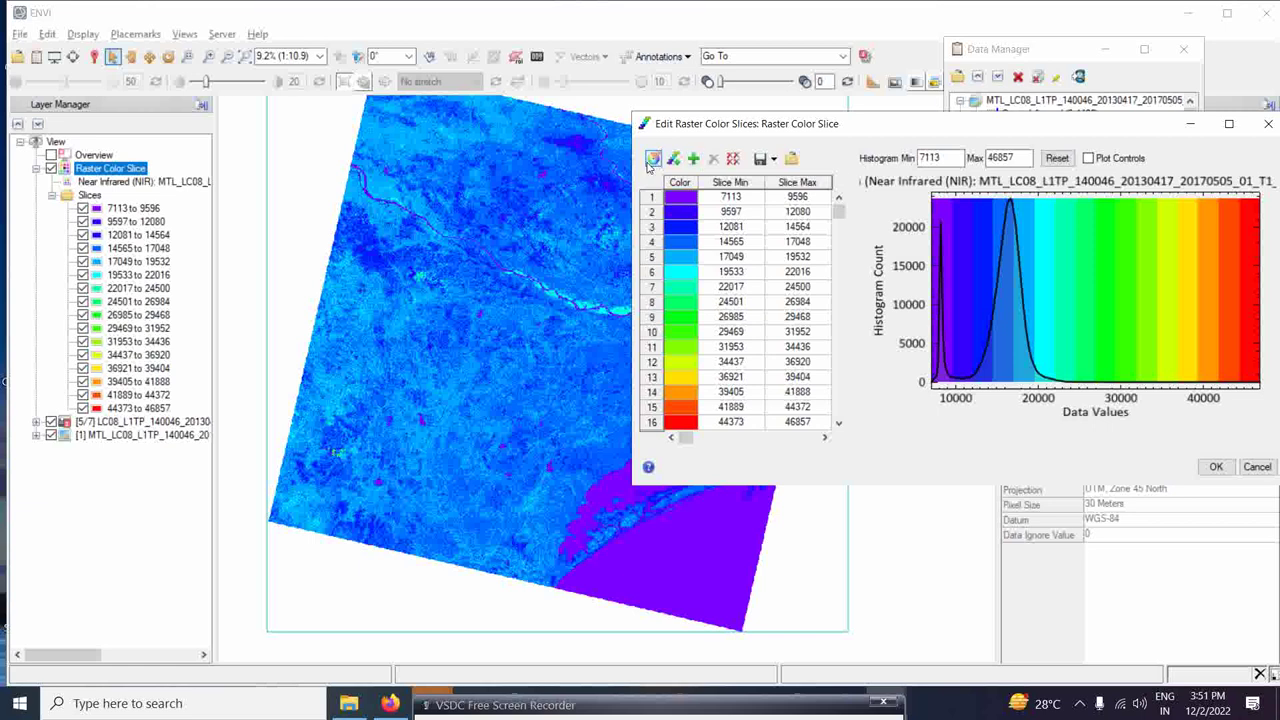
{"action": "left_click", "coordinate": [733, 161]}
Add a single colour slice from 7113 to 9596 to preview water.
{"action": "left_click", "coordinate": [694, 160]}
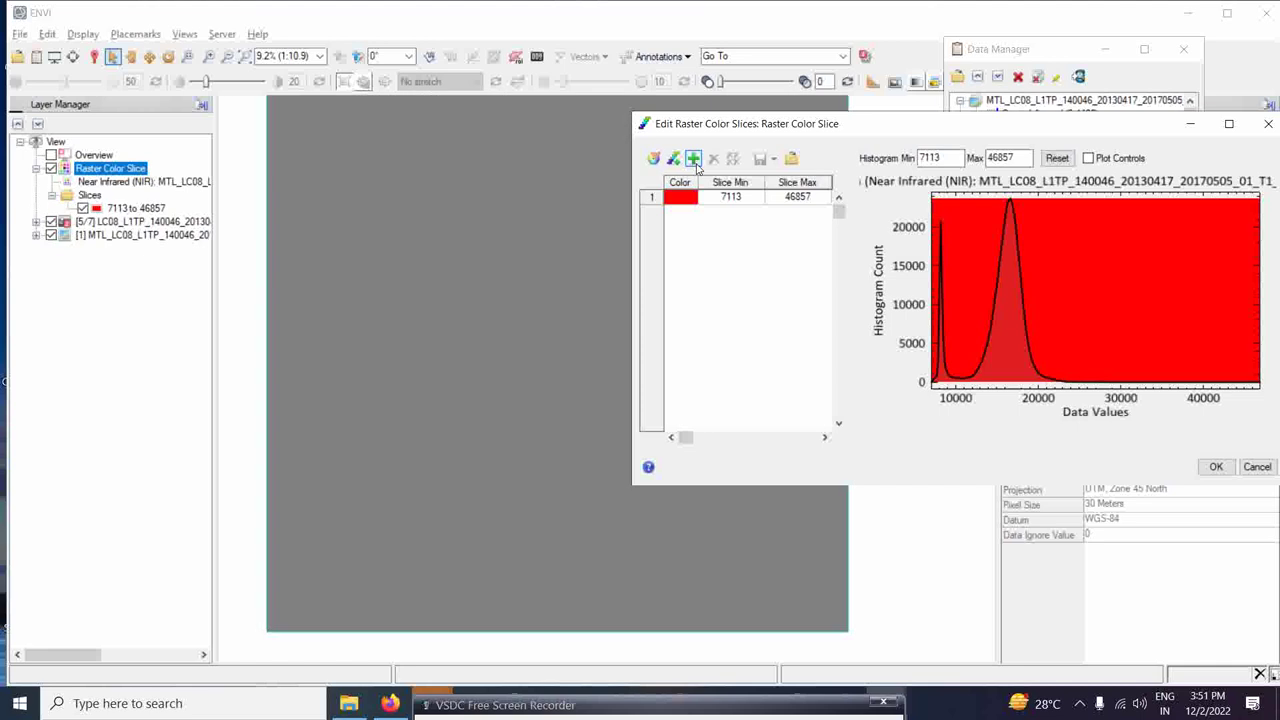
{"action": "left_click", "coordinate": [801, 197]}
{"action": "left_click", "coordinate": [801, 197]}
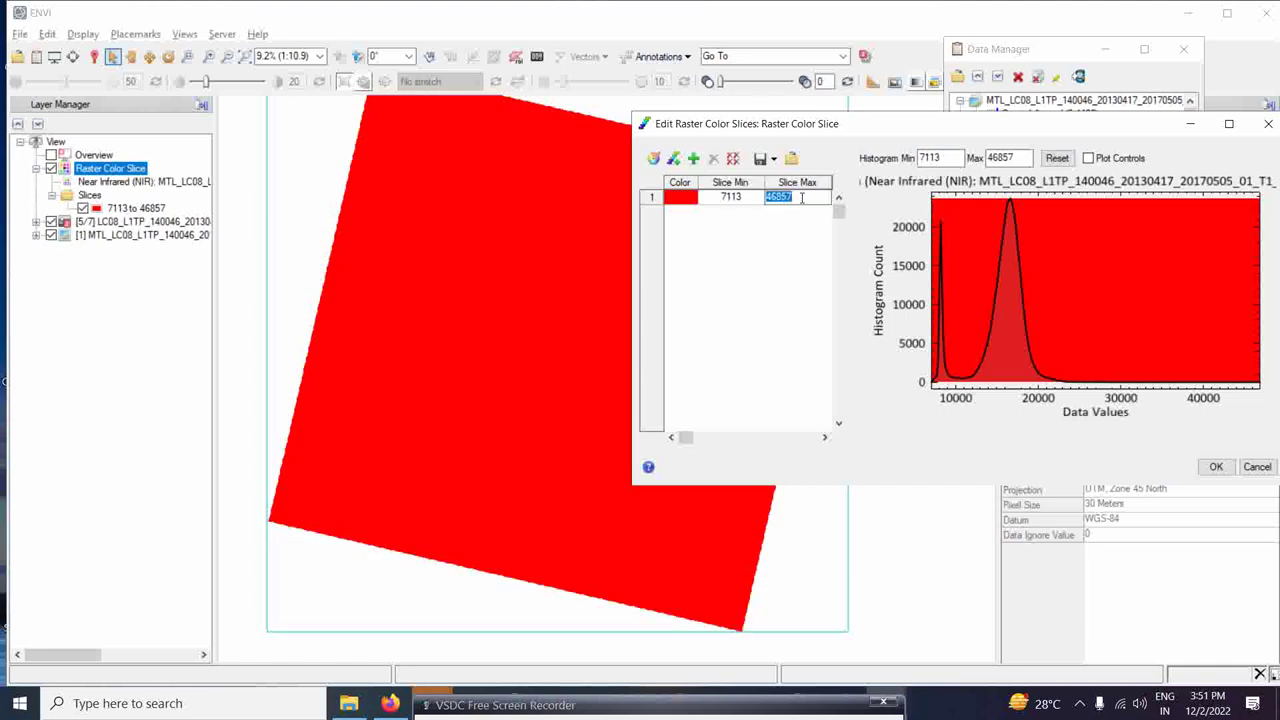
{"action": "type", "text": "9596"}
{"action": "key", "text": "Return"}
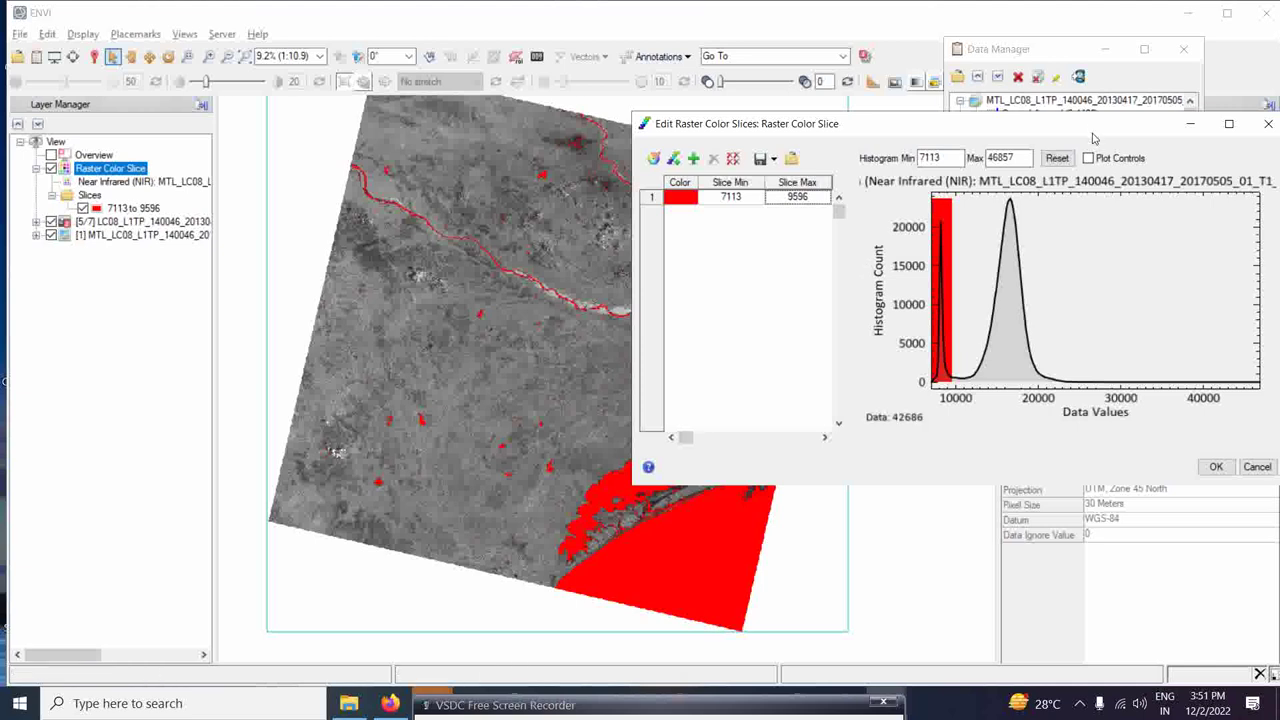
Cancel the slice edits and remove the Raster Color Slice layer.
{"action": "left_click_drag", "start_coordinate": [1093, 138], "coordinate": [974, 137]}
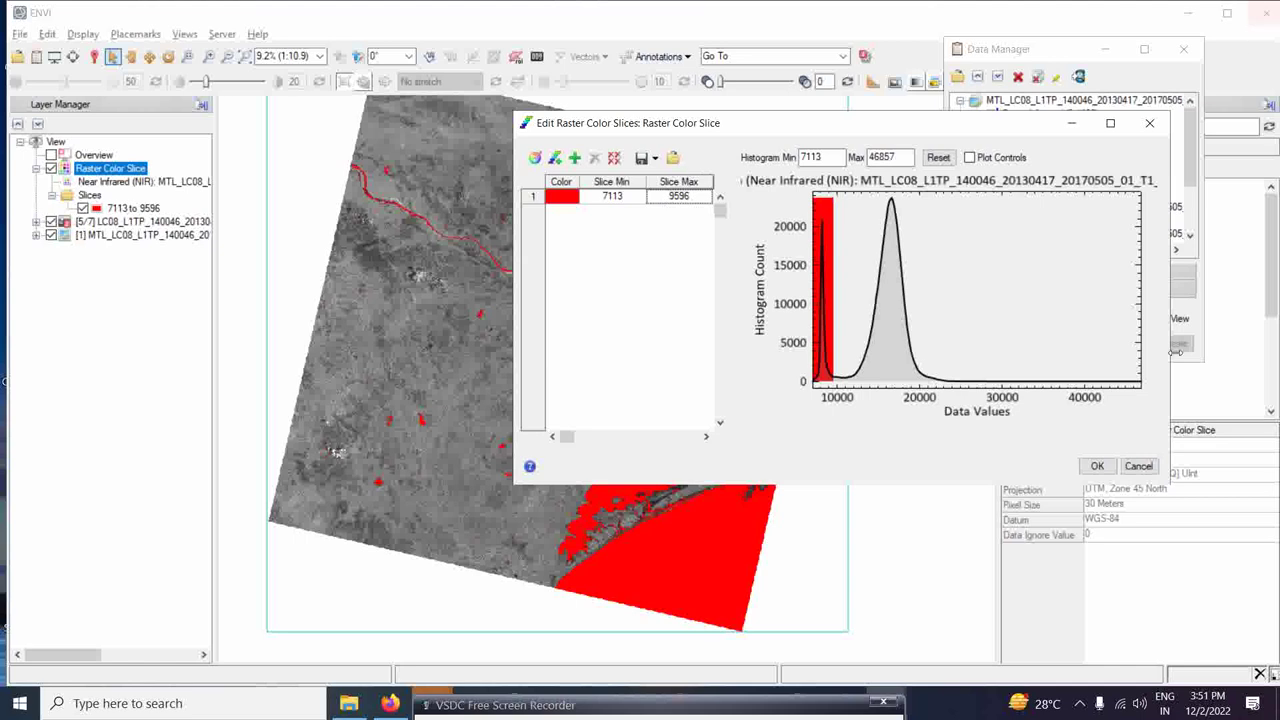
{"action": "left_click", "coordinate": [1145, 467]}
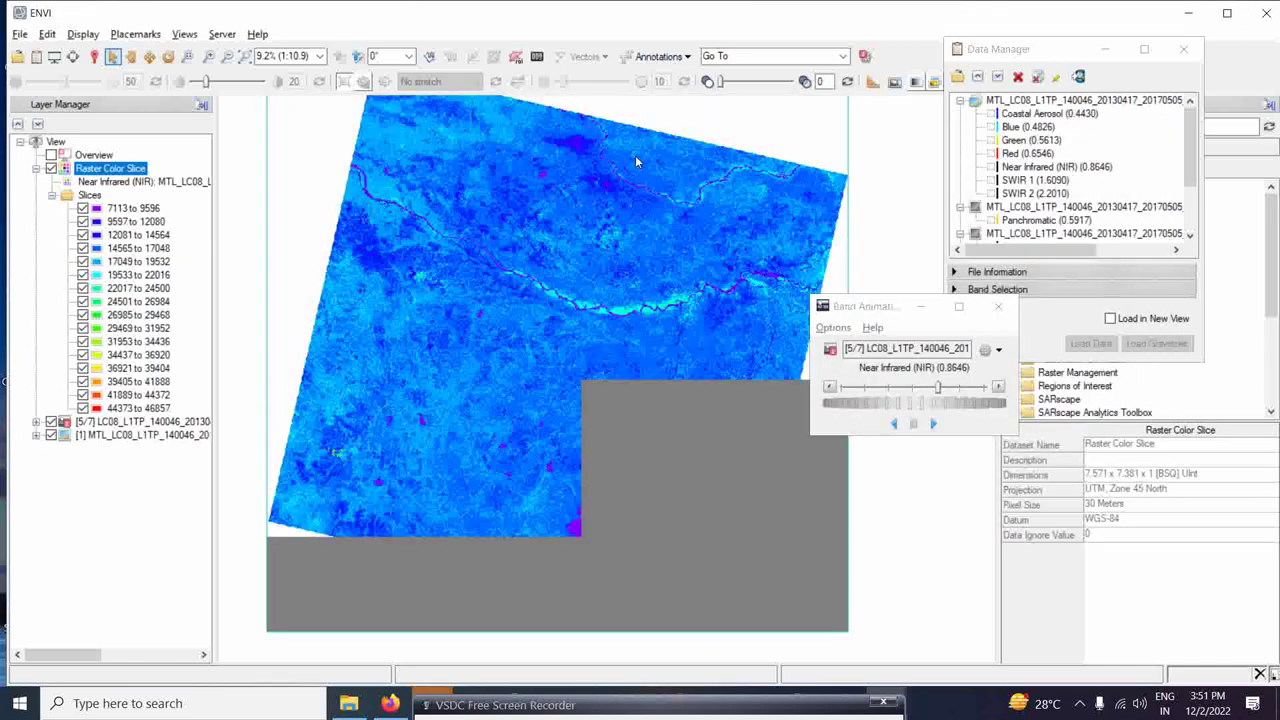
{"action": "right_click", "coordinate": [103, 170]}
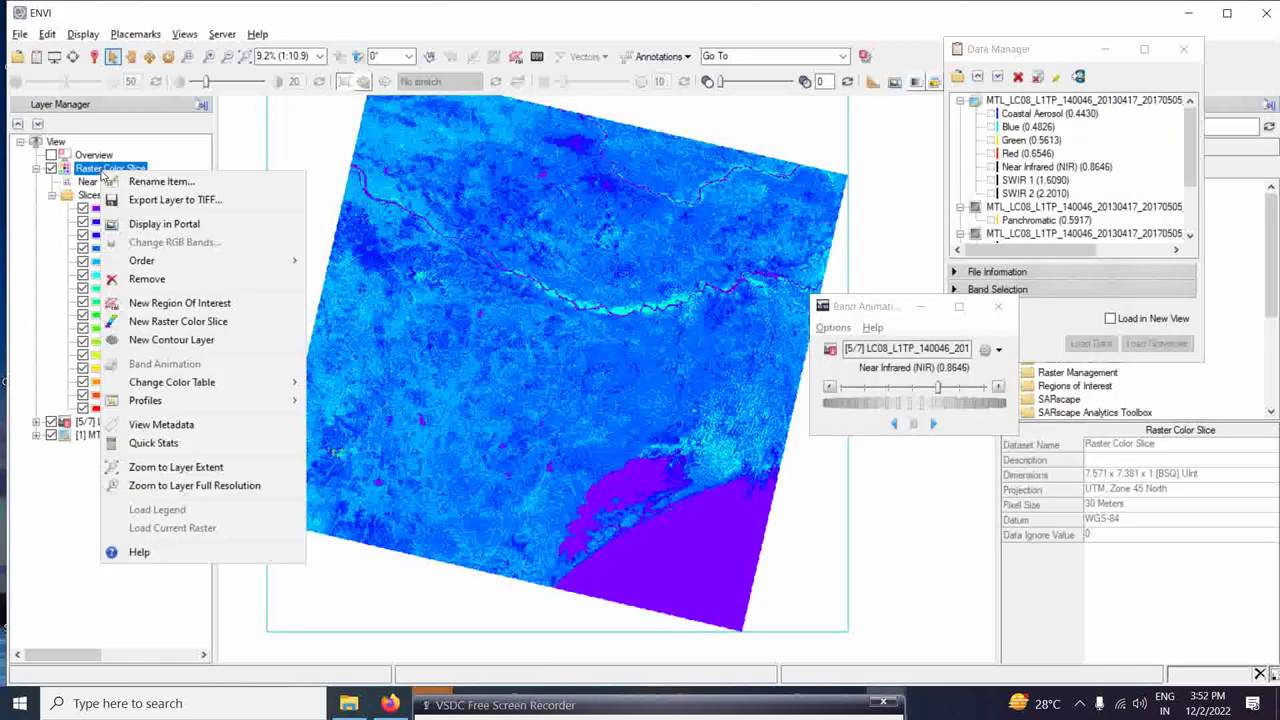
{"action": "left_click", "coordinate": [142, 284]}
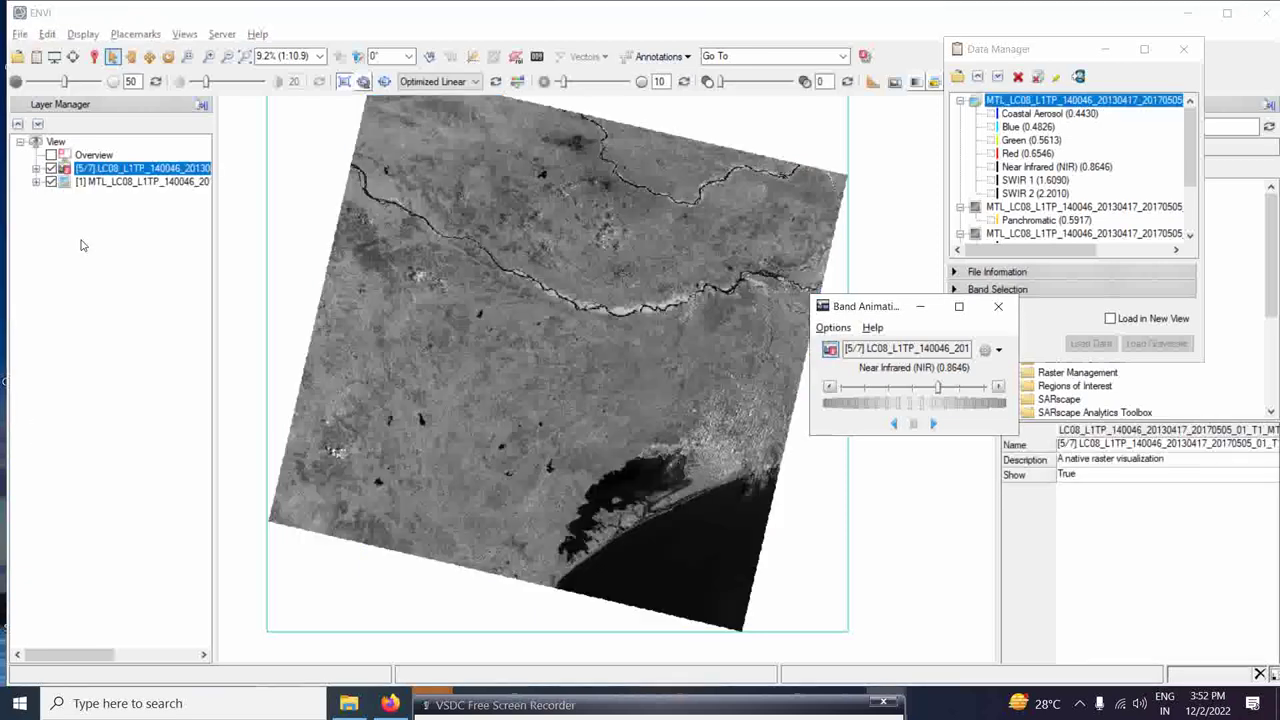
Remove the single-band NIR layer and zoom in on the coastal lagoon in the false-colour scene.
{"action": "right_click", "coordinate": [123, 170]}
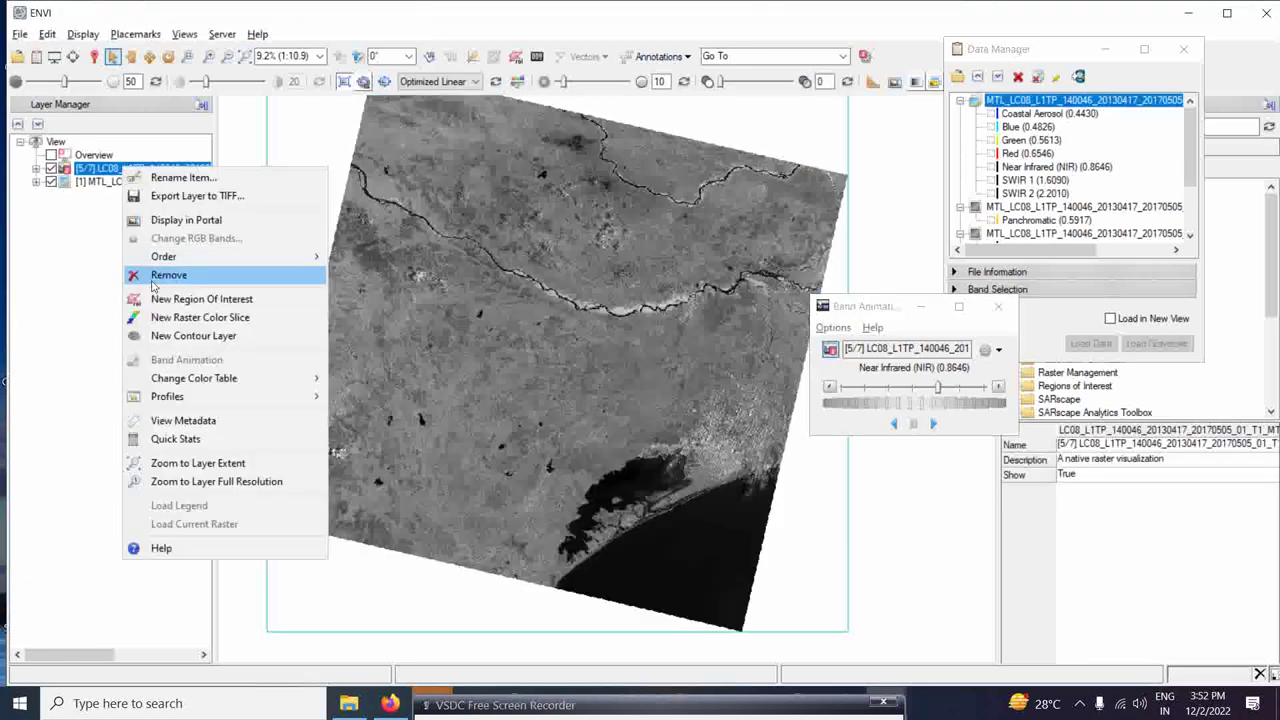
{"action": "left_click", "coordinate": [152, 281]}
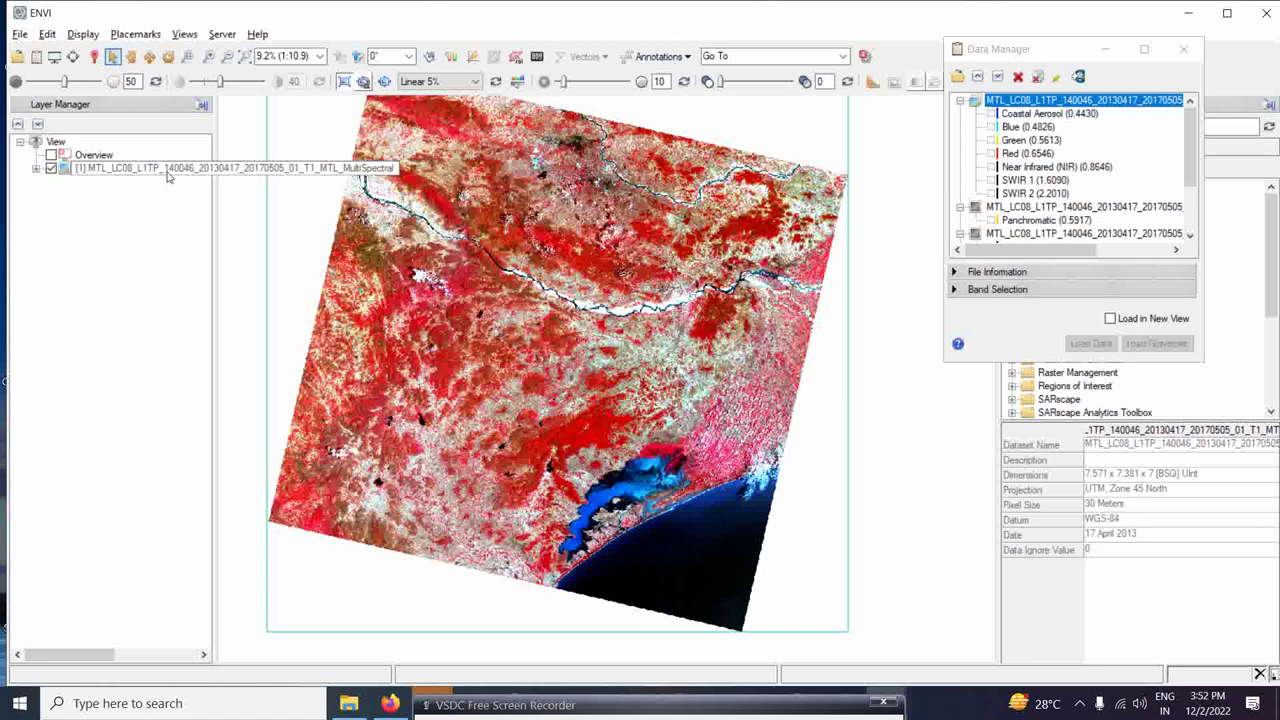
{"action": "left_click", "coordinate": [162, 170]}
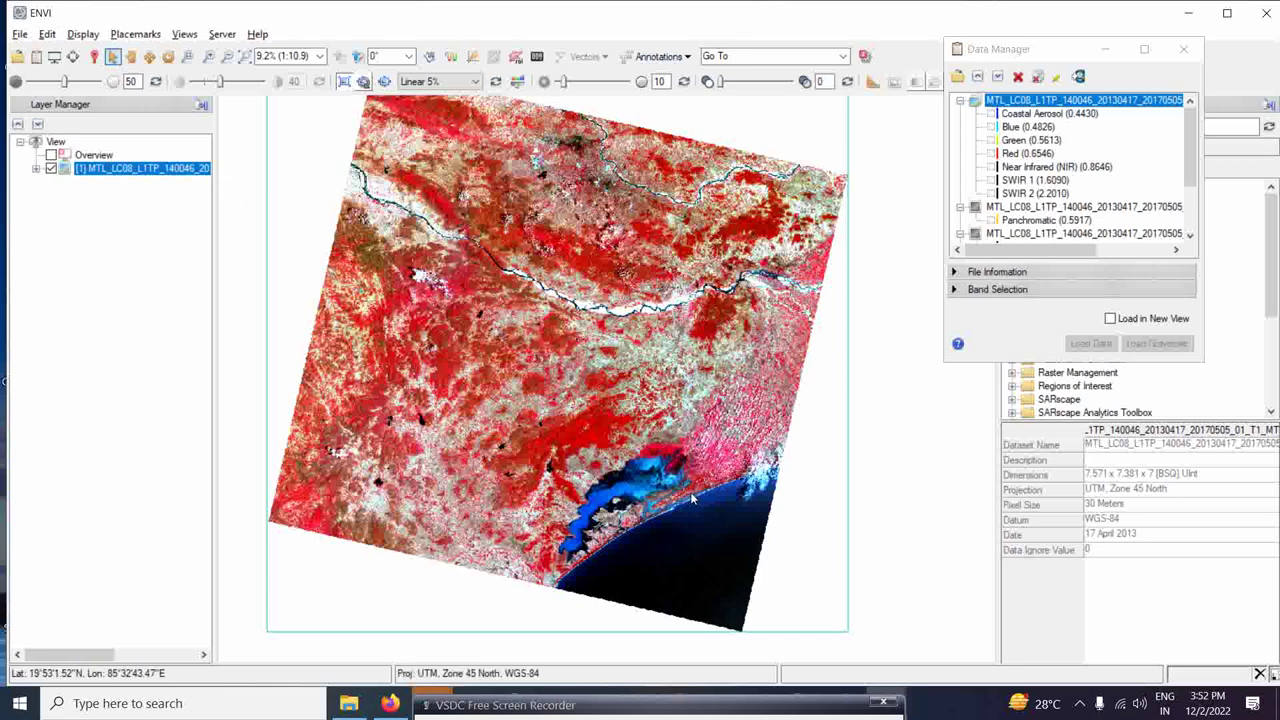
{"action": "scroll", "coordinate": [684, 547], "scroll_direction": "up", "scroll_amount": 2}
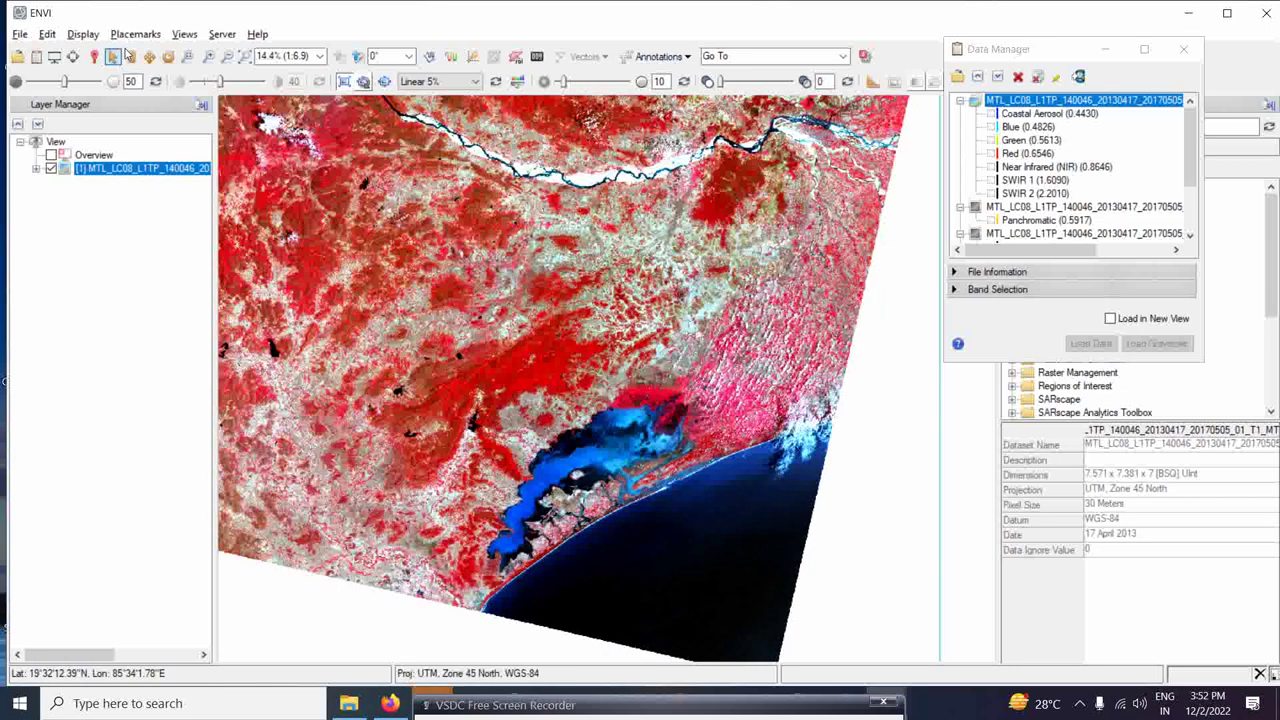
{"action": "left_click", "coordinate": [131, 58]}
{"action": "scroll", "coordinate": [617, 474], "scroll_direction": "up", "scroll_amount": 2}
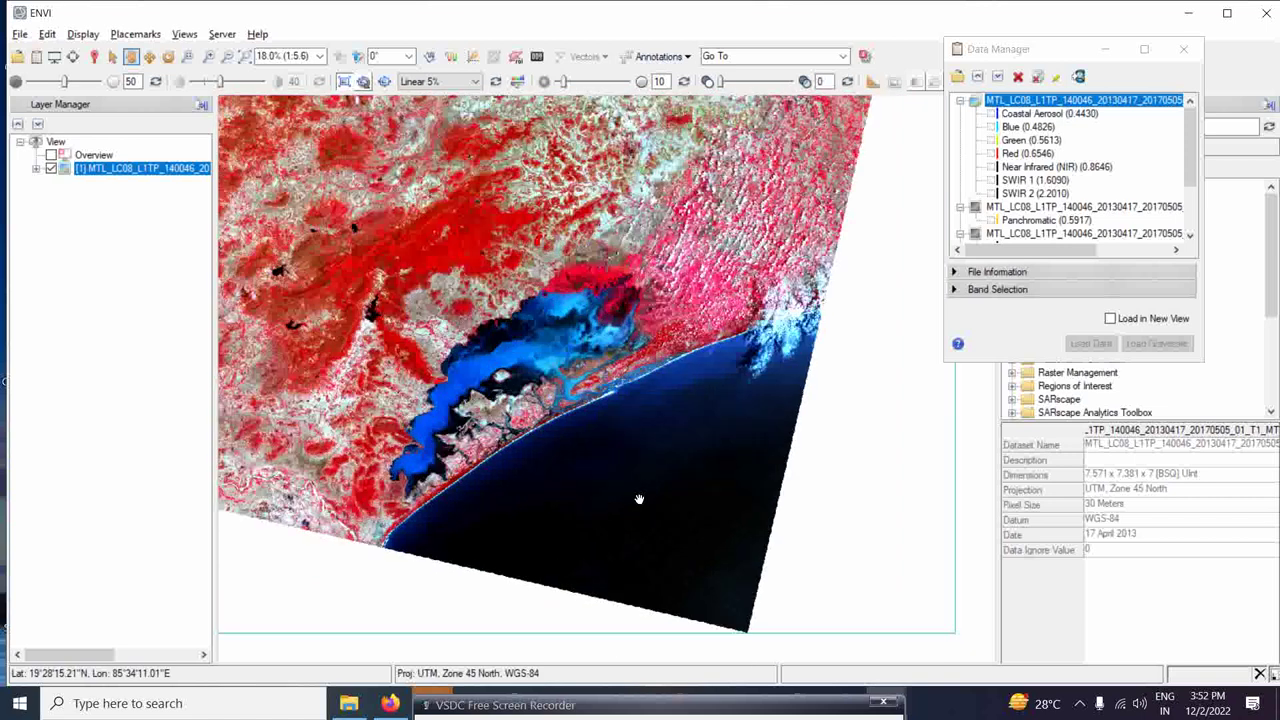
{"action": "left_click_drag", "start_coordinate": [640, 503], "coordinate": [592, 396]}
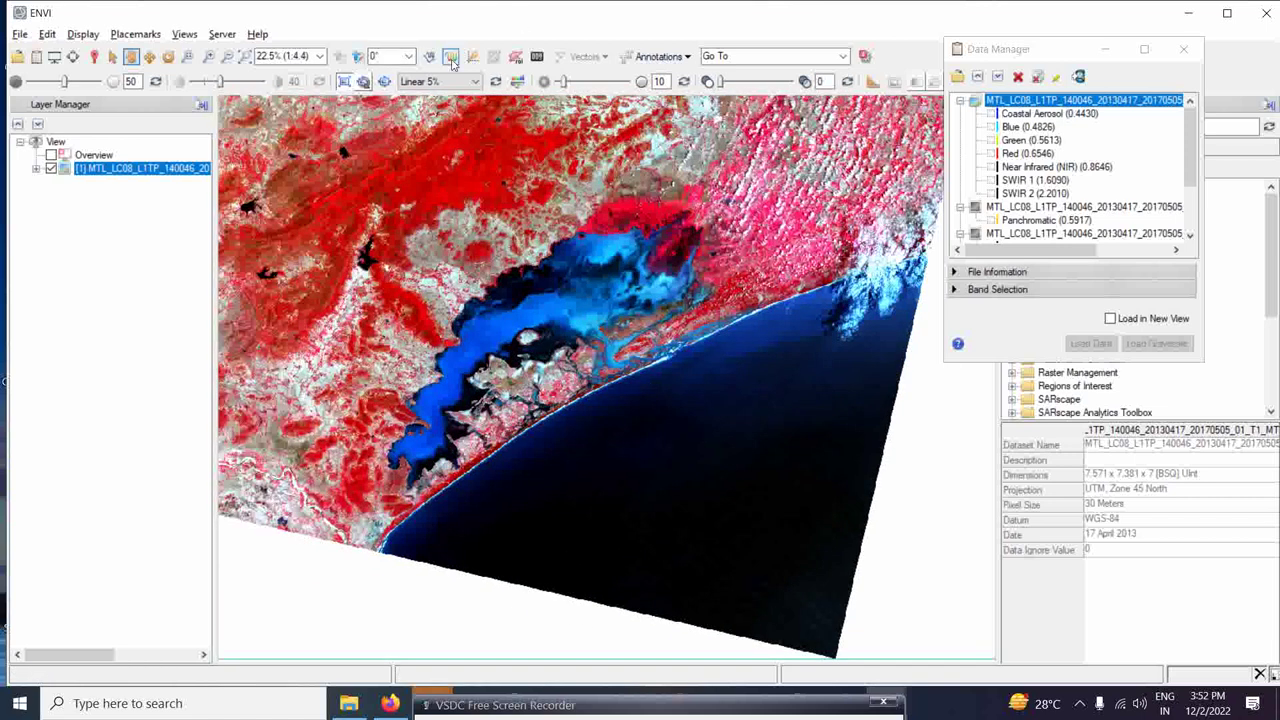
Create a new ROI renamed from ROI #1 to Water Body, with its Threshold settings shown.
{"action": "left_click", "coordinate": [516, 57]}
{"action": "left_click_drag", "start_coordinate": [937, 178], "coordinate": [1053, 240]}
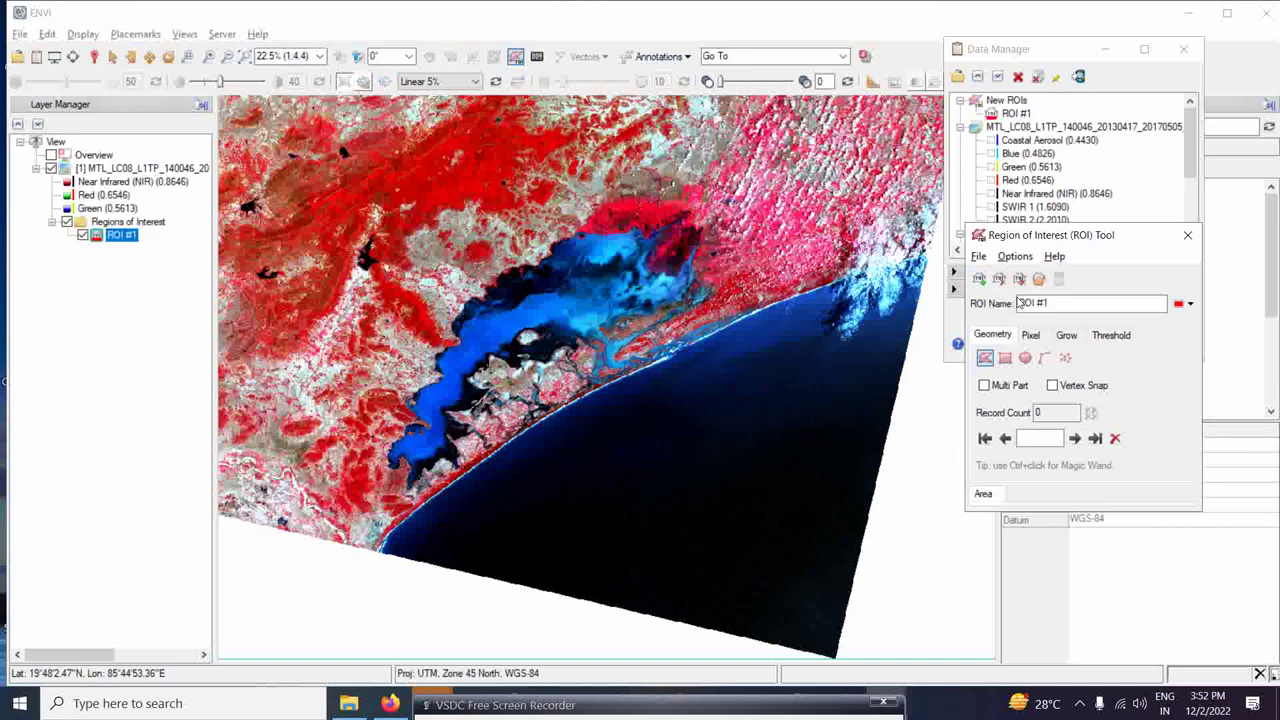
{"action": "left_click_drag", "start_coordinate": [1048, 303], "coordinate": [1020, 303]}
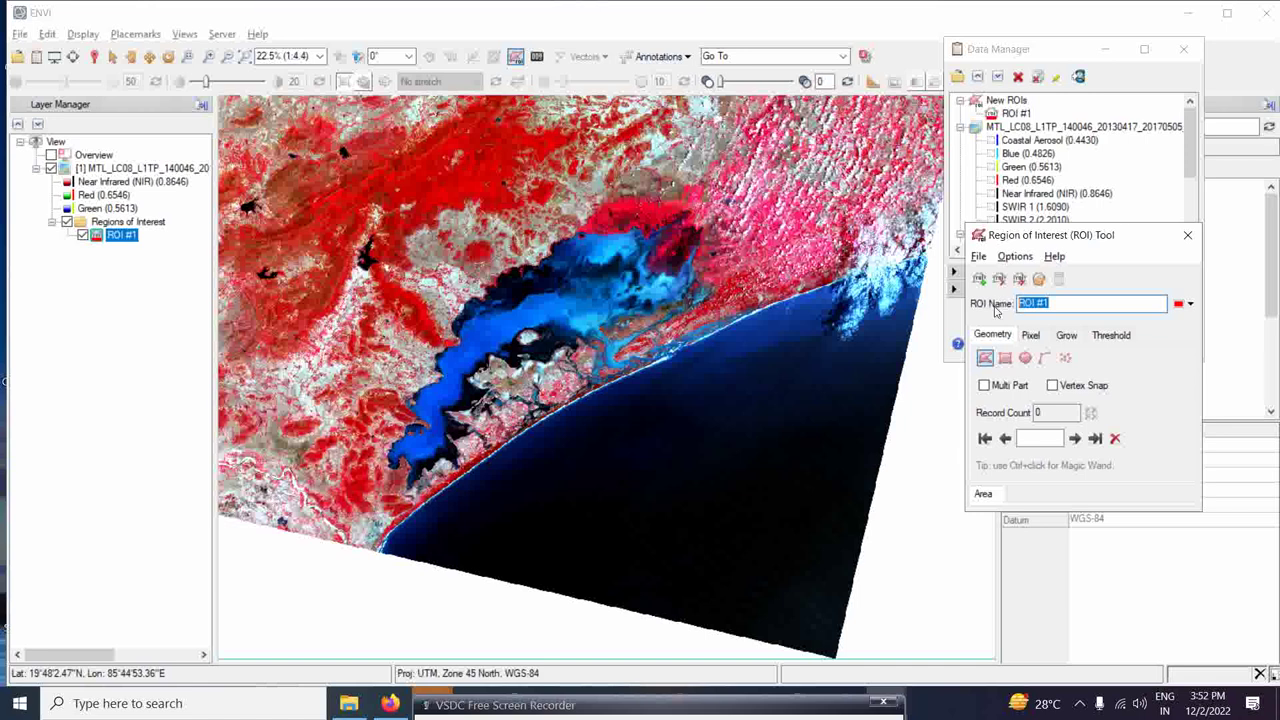
{"action": "type", "text": "Water Body"}
{"action": "left_click", "coordinate": [1112, 336]}
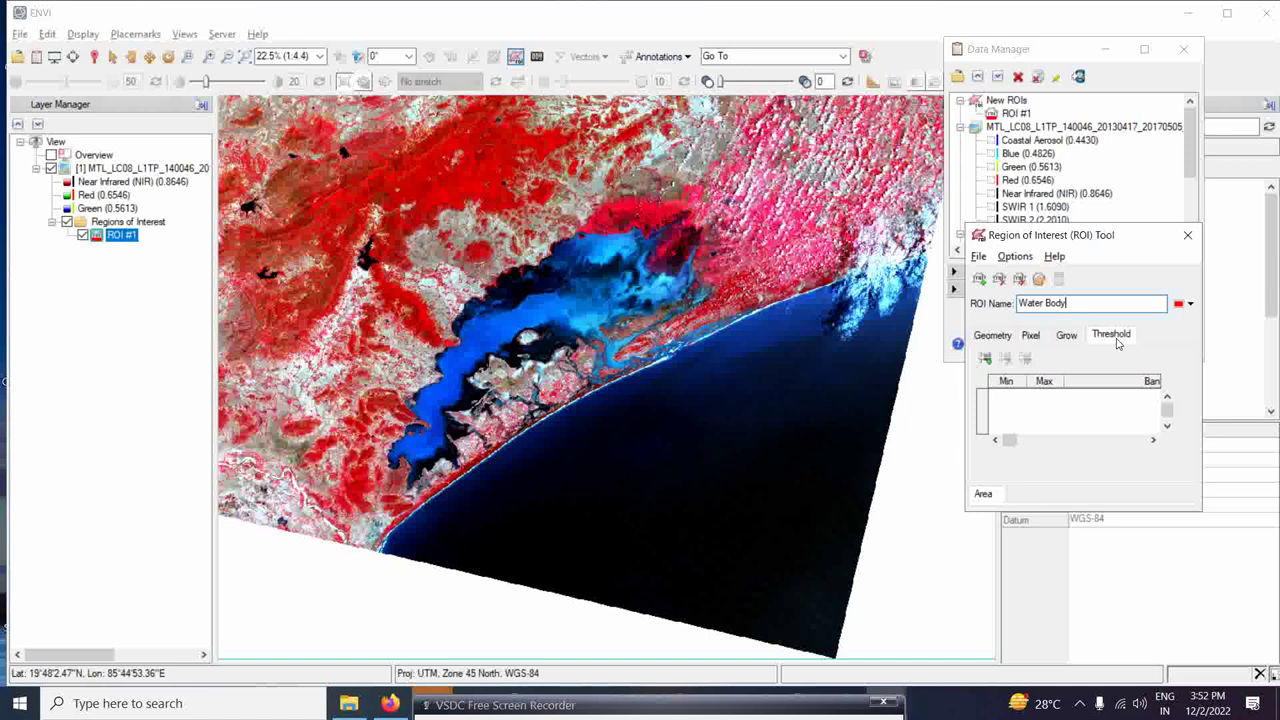
{"action": "key", "text": "Return"}
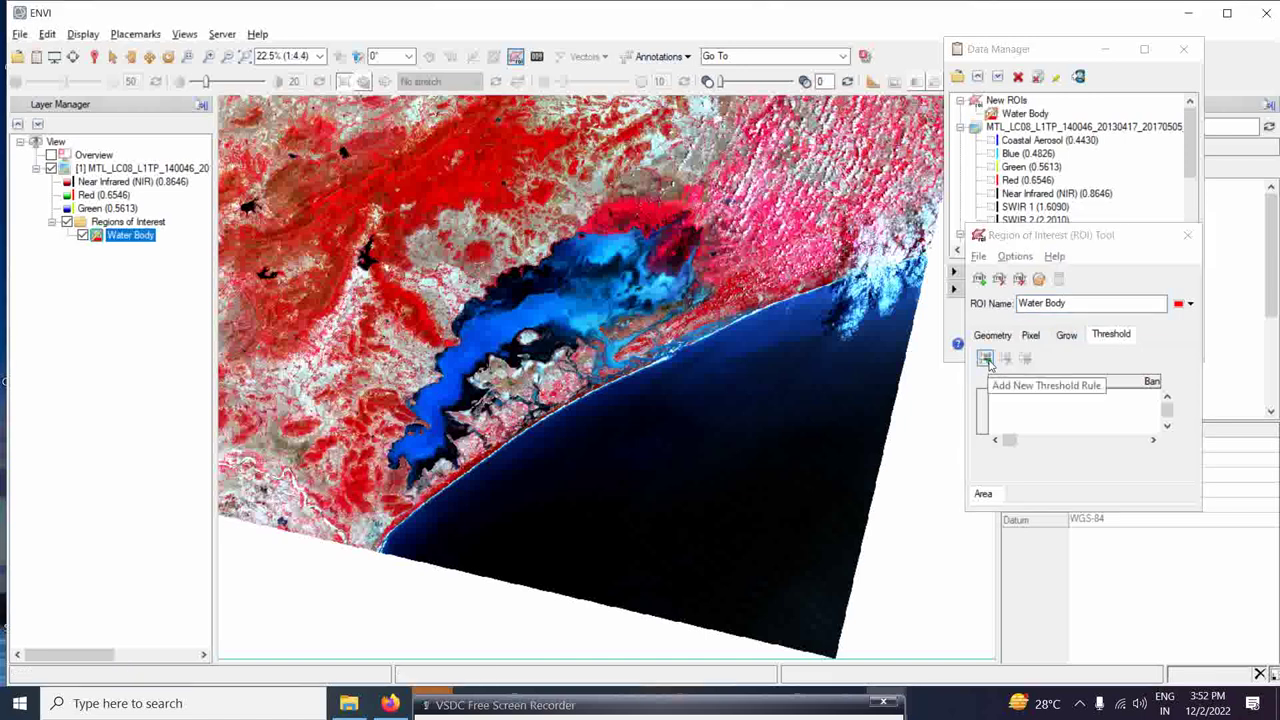
Threshold the Water Body ROI on the Near Infrared band from 7113 to 9596.
{"action": "left_click", "coordinate": [985, 359]}
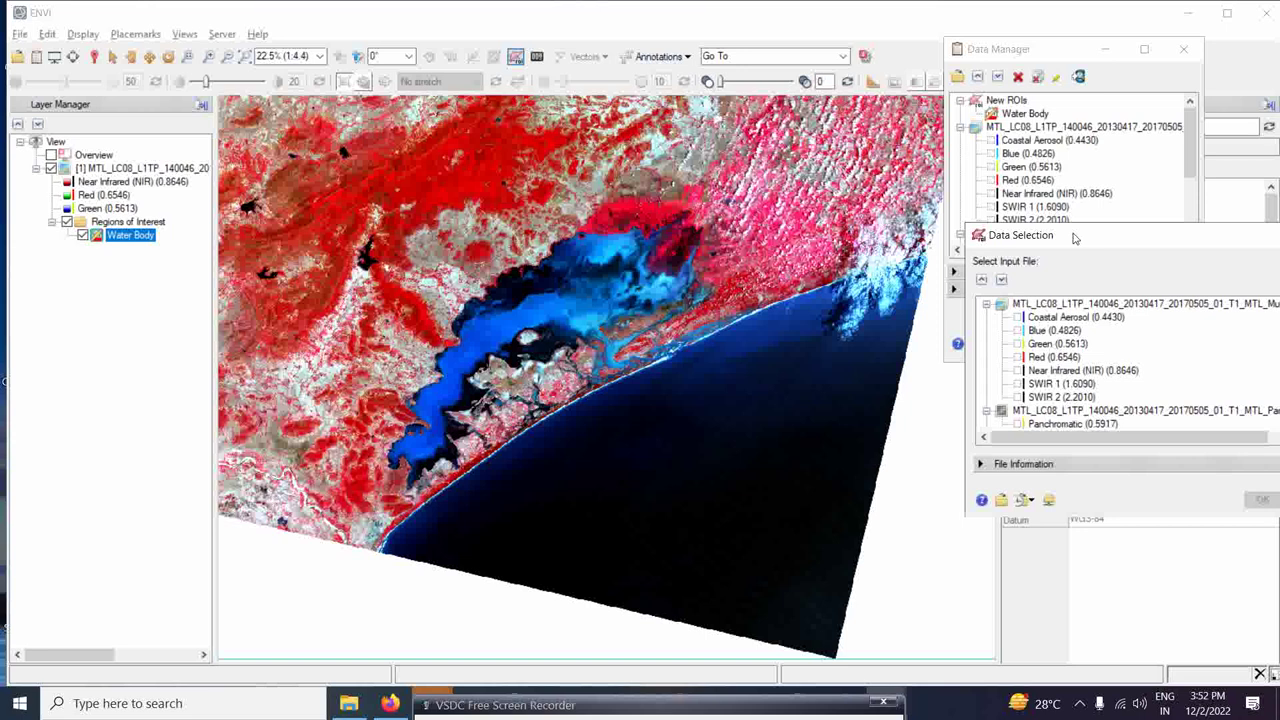
{"action": "left_click_drag", "start_coordinate": [1063, 240], "coordinate": [1002, 153]}
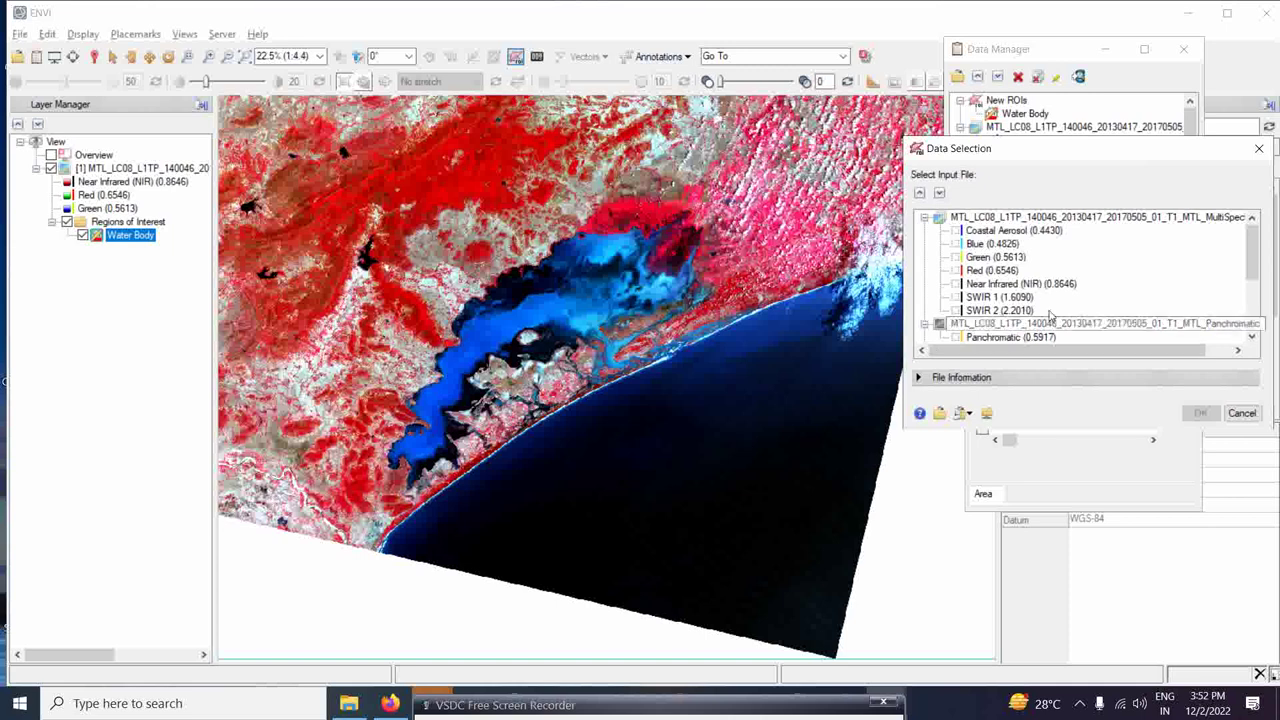
{"action": "left_click", "coordinate": [1020, 284]}
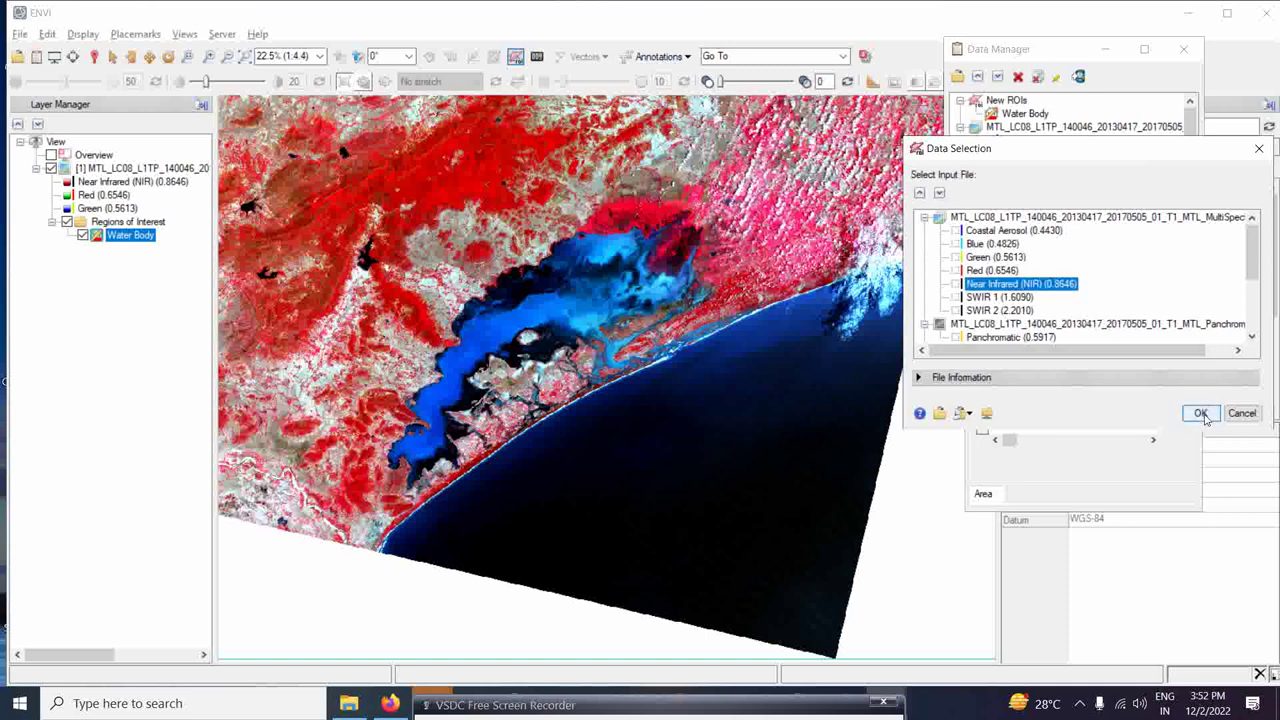
{"action": "left_click", "coordinate": [1200, 413]}
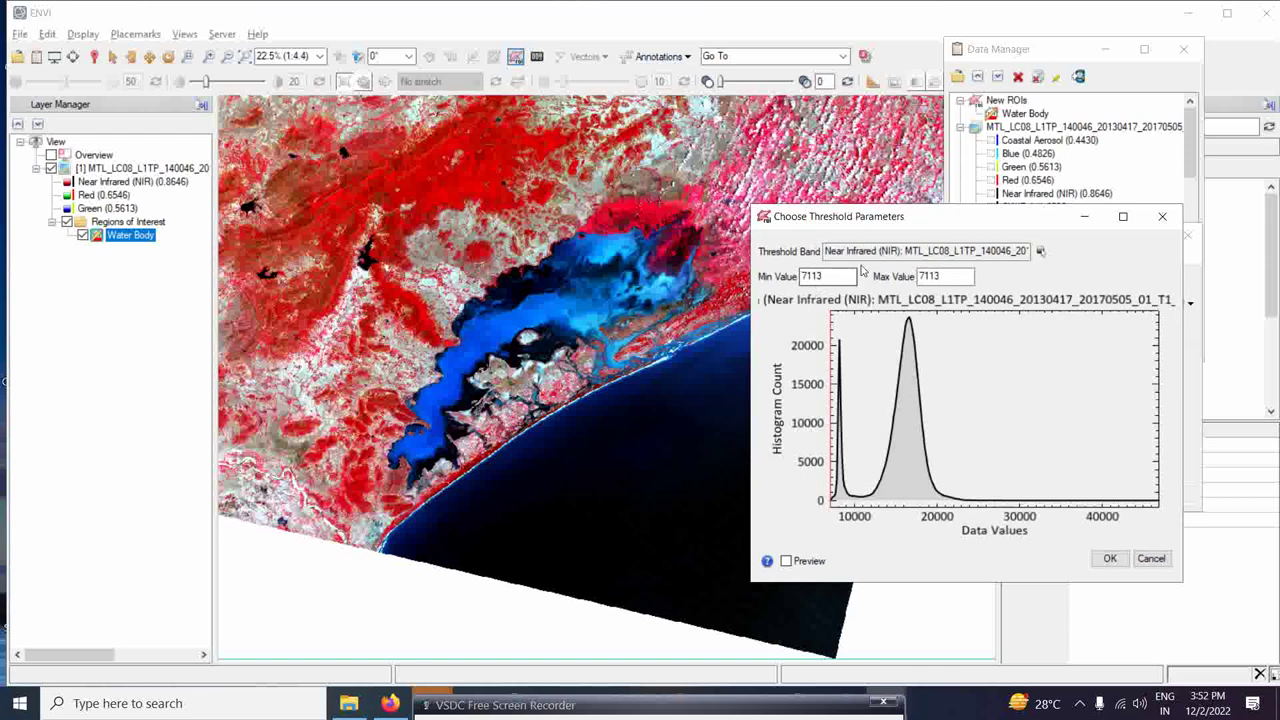
{"action": "left_click", "coordinate": [941, 280]}
{"action": "left_click_drag", "start_coordinate": [941, 280], "coordinate": [906, 276]}
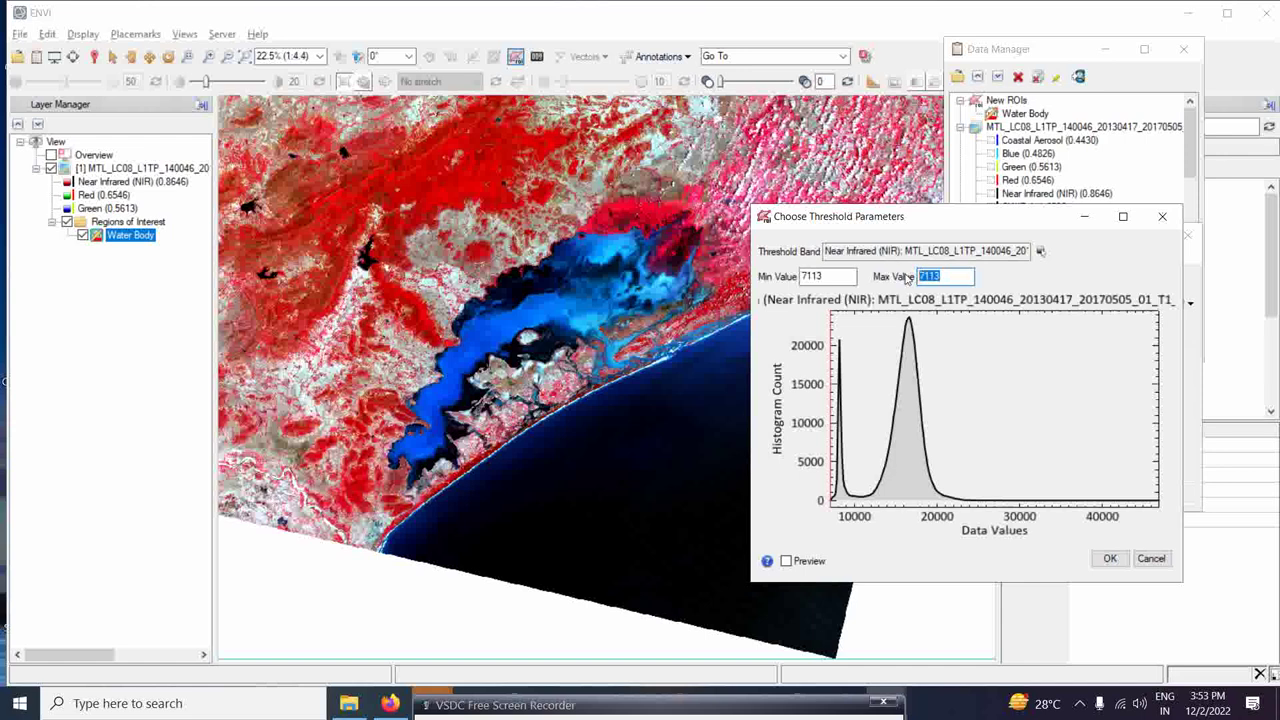
{"action": "type", "text": "9596"}
{"action": "key", "text": "Tab"}
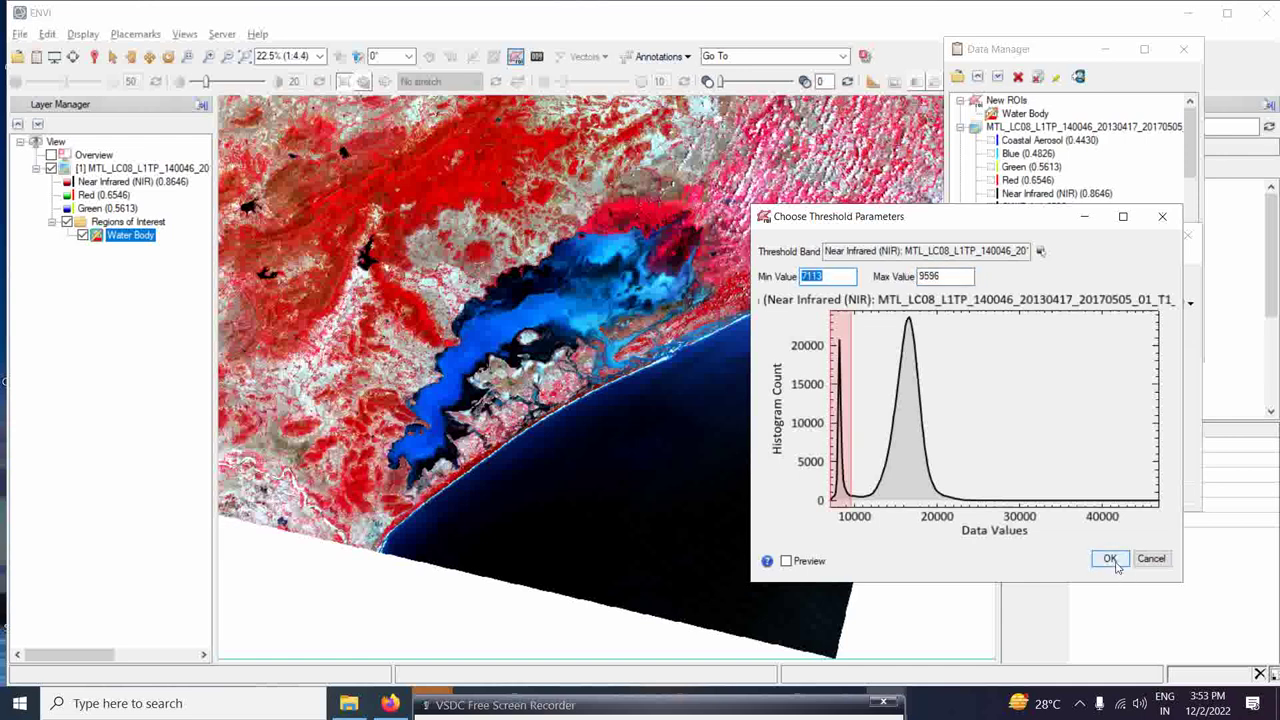
{"action": "left_click", "coordinate": [1110, 559]}
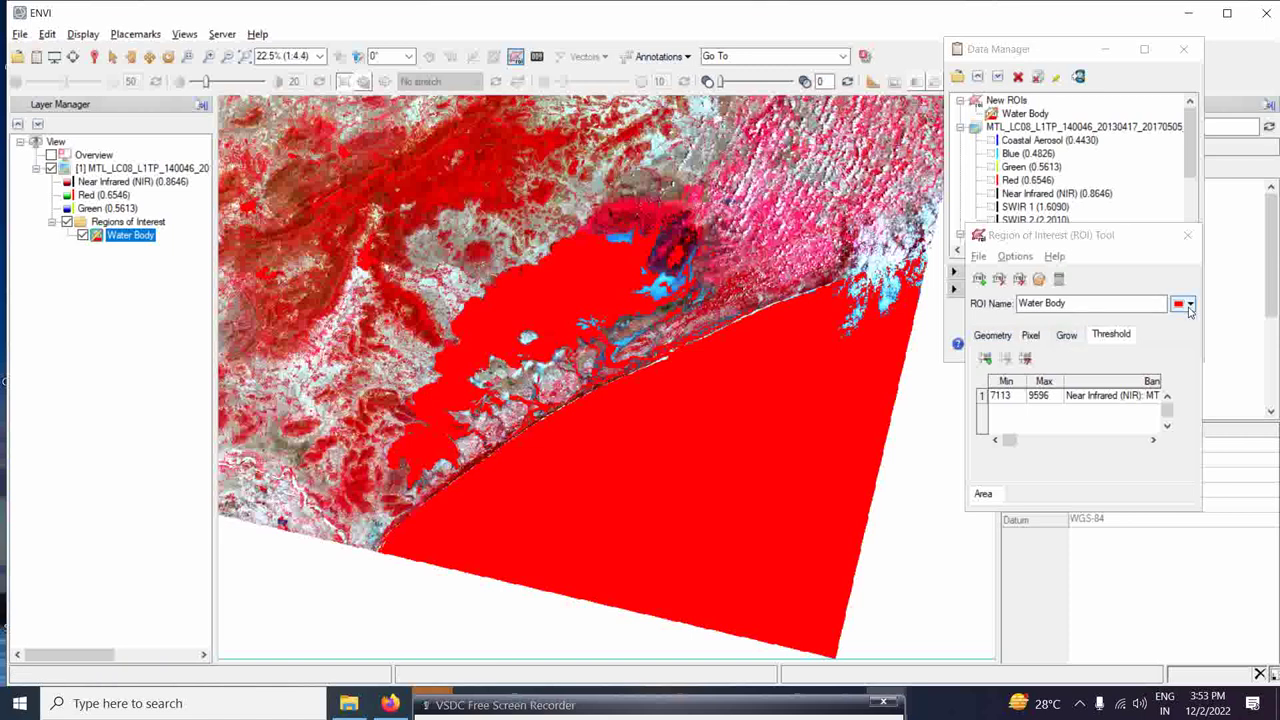
{"action": "left_click", "coordinate": [1189, 305]}
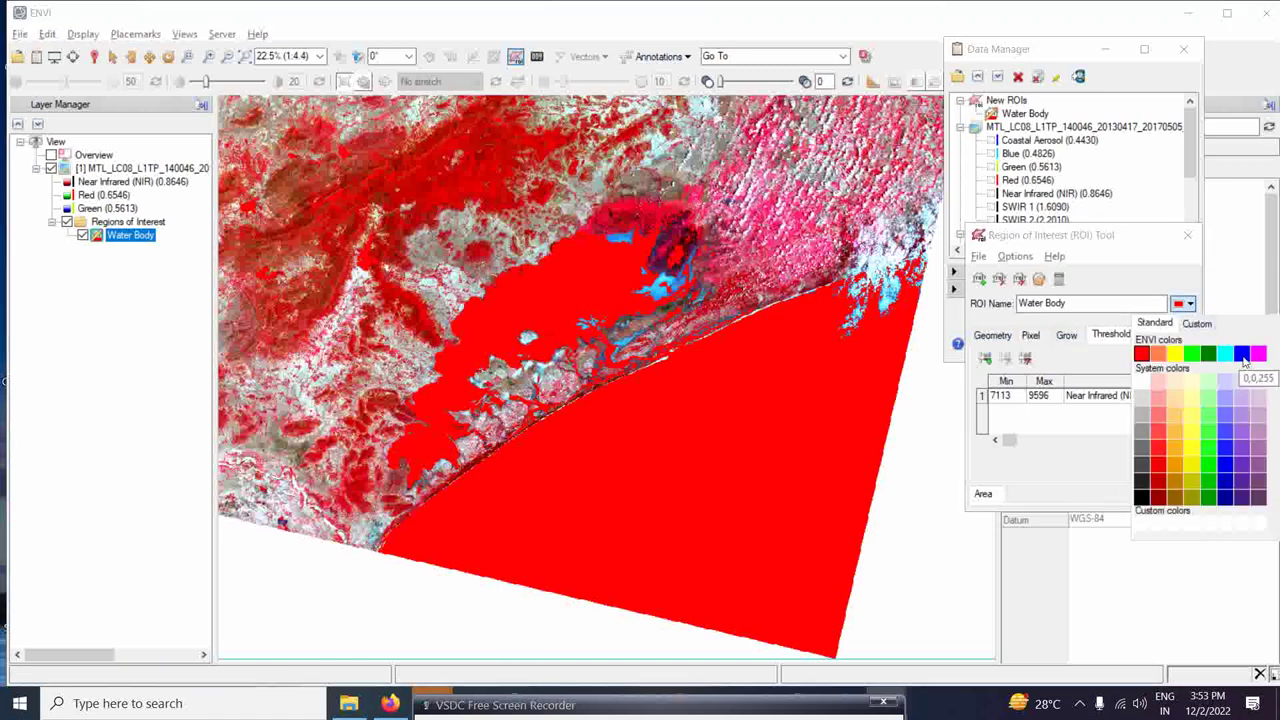
Colour the Water Body ROI cyan and zoom out to the full scene.
{"action": "left_click", "coordinate": [1230, 356]}
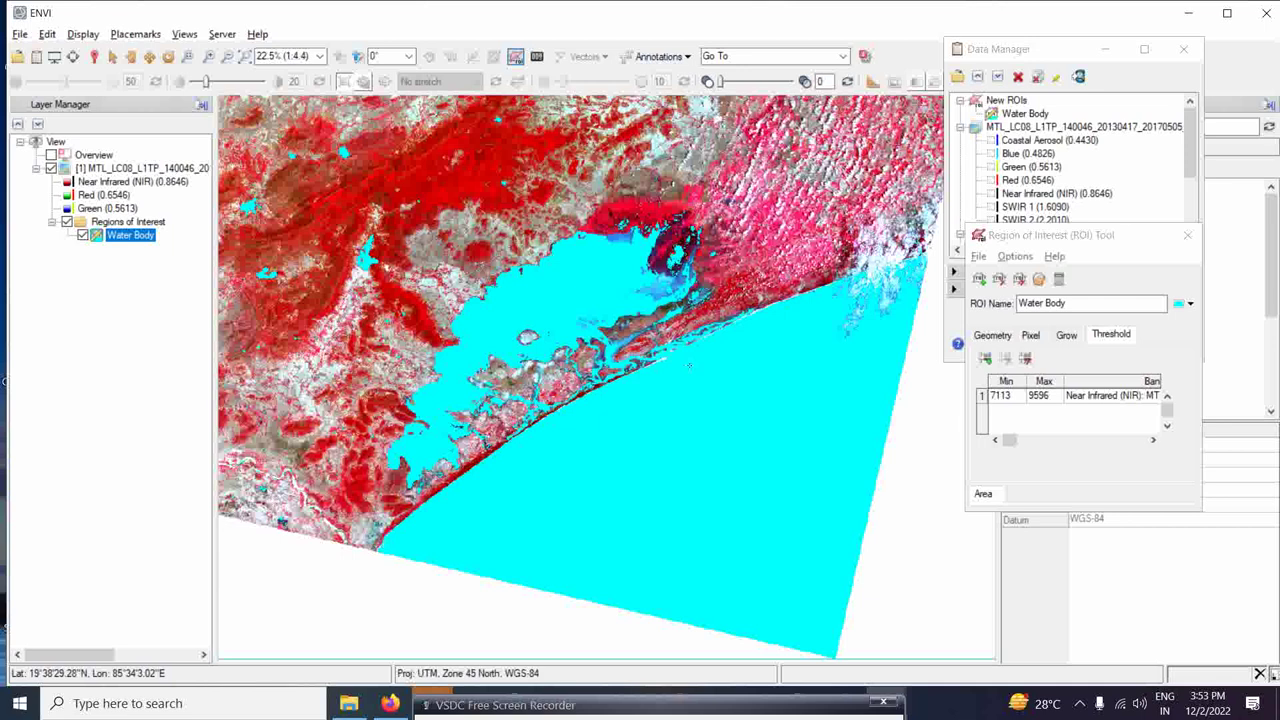
{"action": "scroll", "coordinate": [688, 366], "scroll_direction": "down", "scroll_amount": 5}
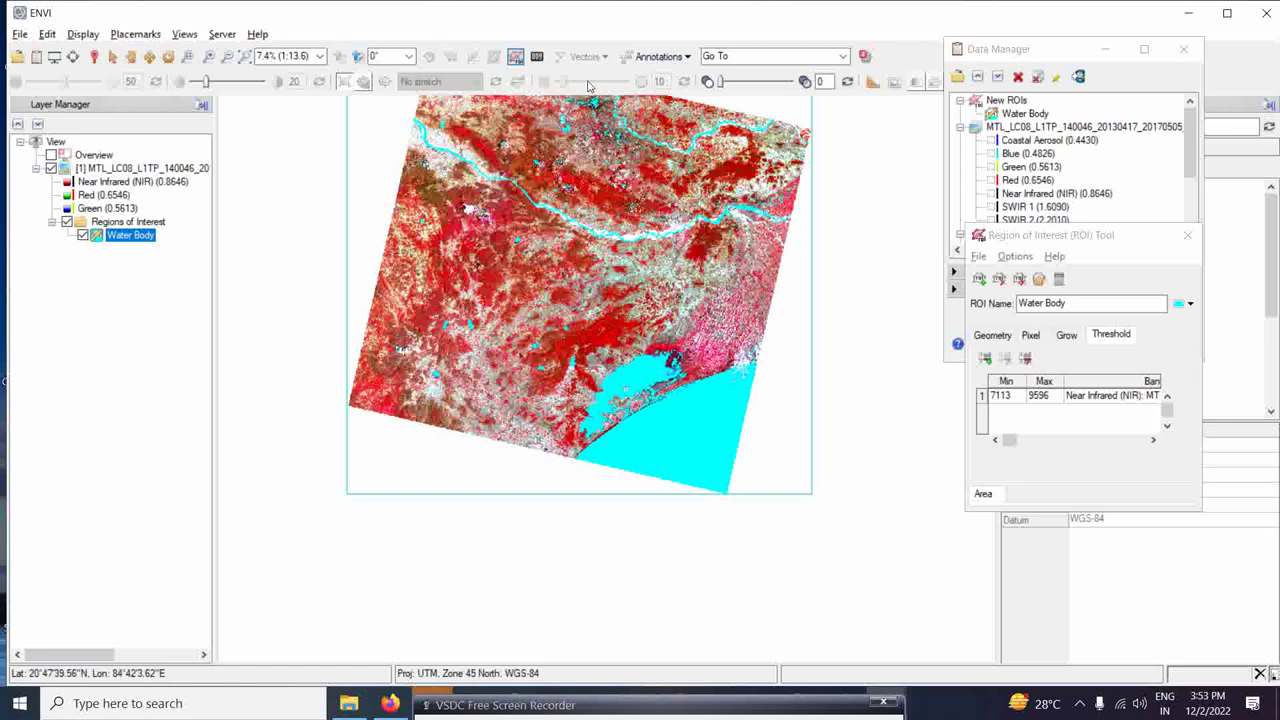
Save the Water Body ROI as test.xml.
{"action": "left_click", "coordinate": [978, 256]}
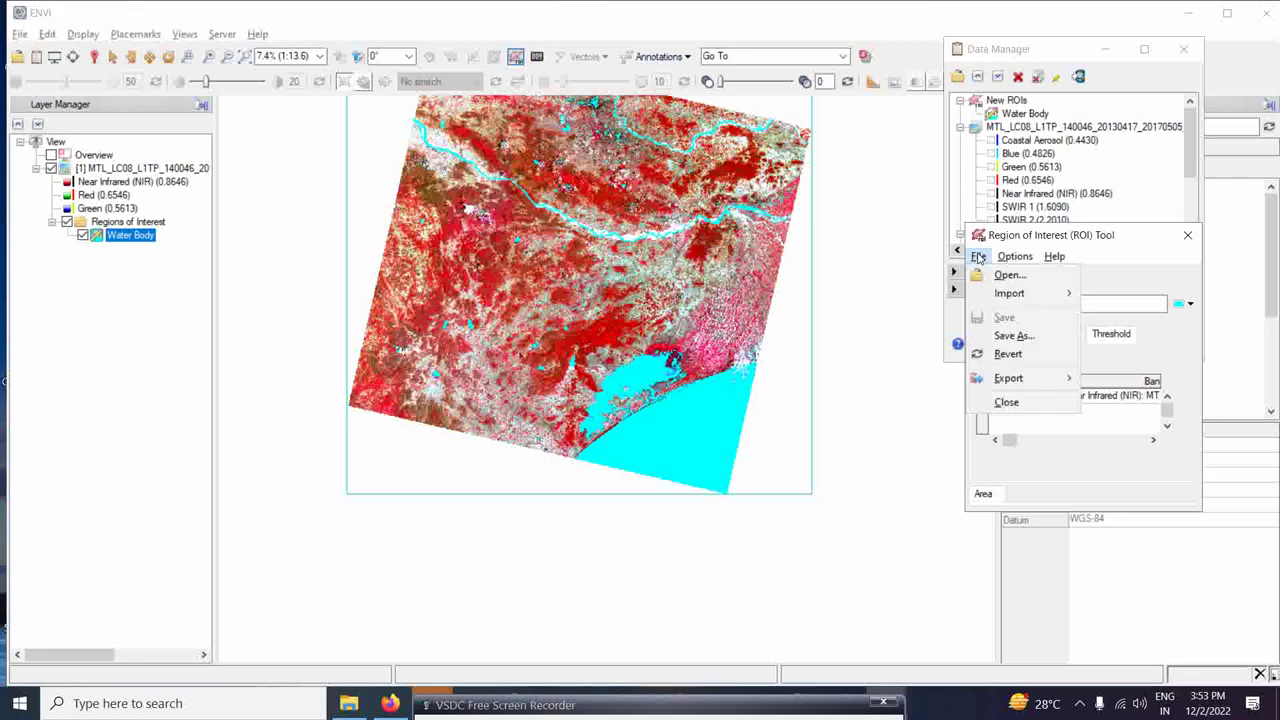
{"action": "left_click", "coordinate": [1010, 340]}
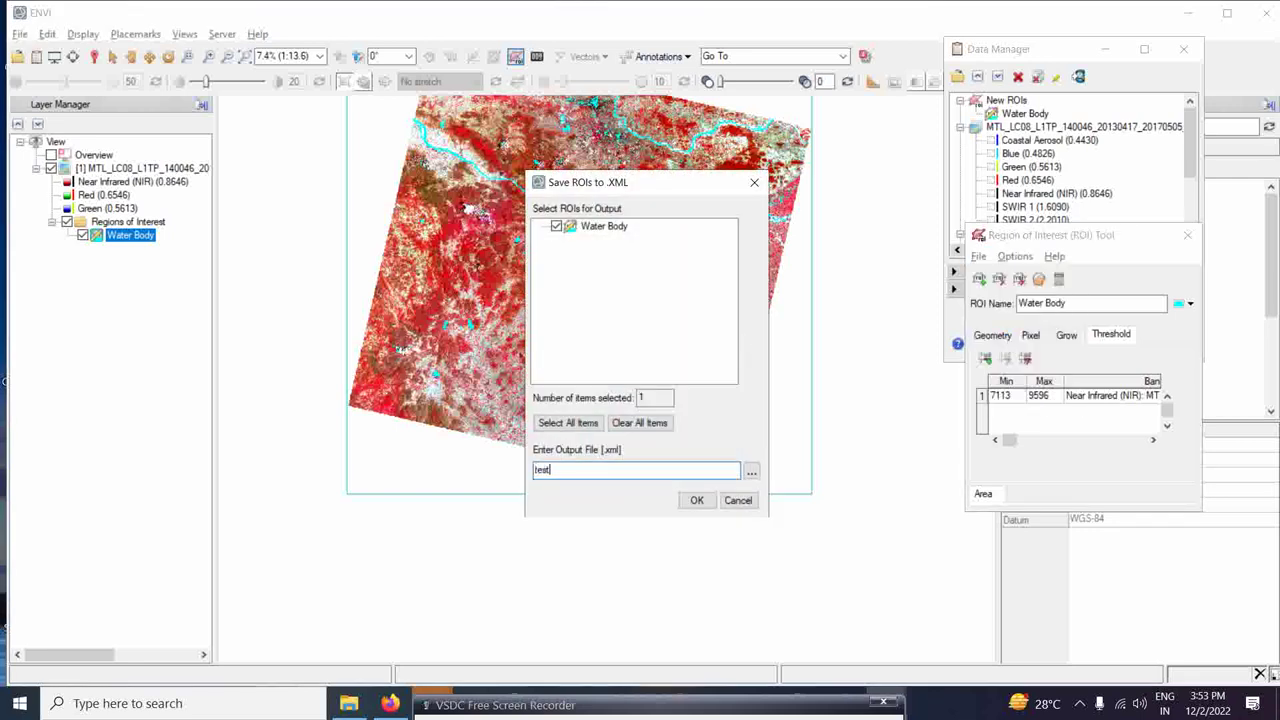
{"action": "left_click", "coordinate": [697, 501]}
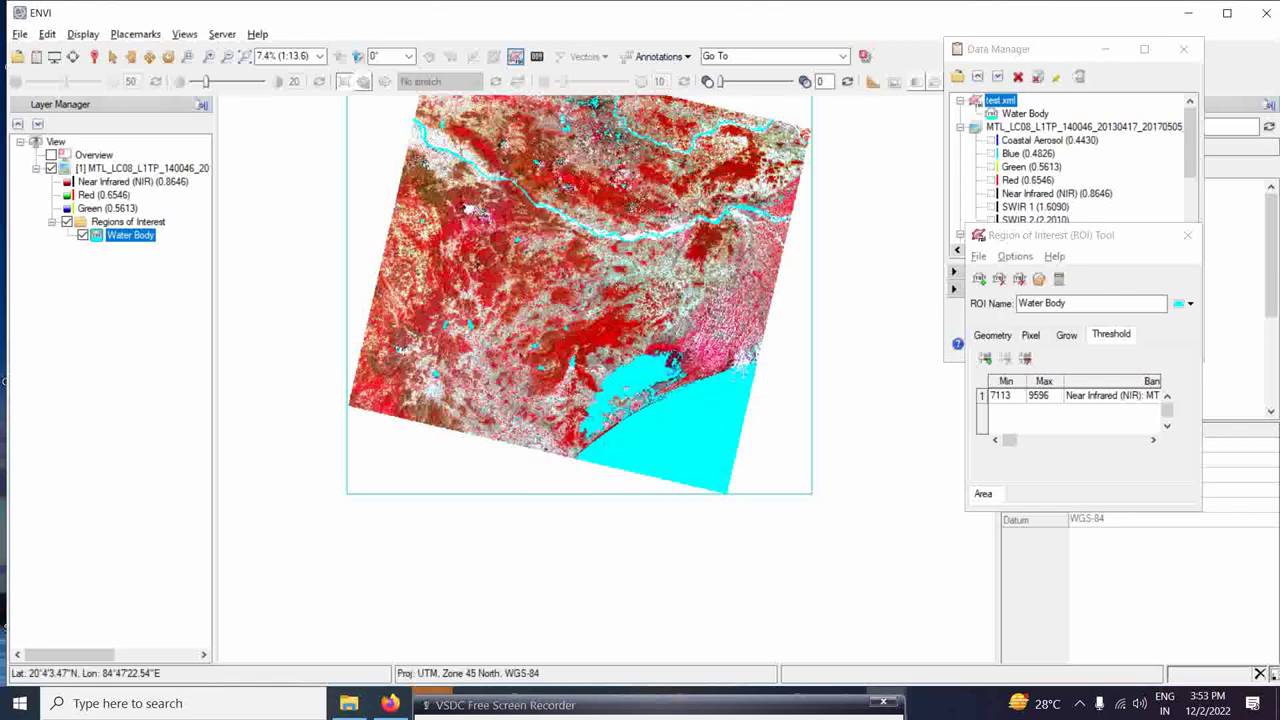
Search the Toolbox for 'maxi' to find Maximum Likelihood Classification.
{"action": "left_click_drag", "start_coordinate": [1075, 238], "coordinate": [676, 218]}
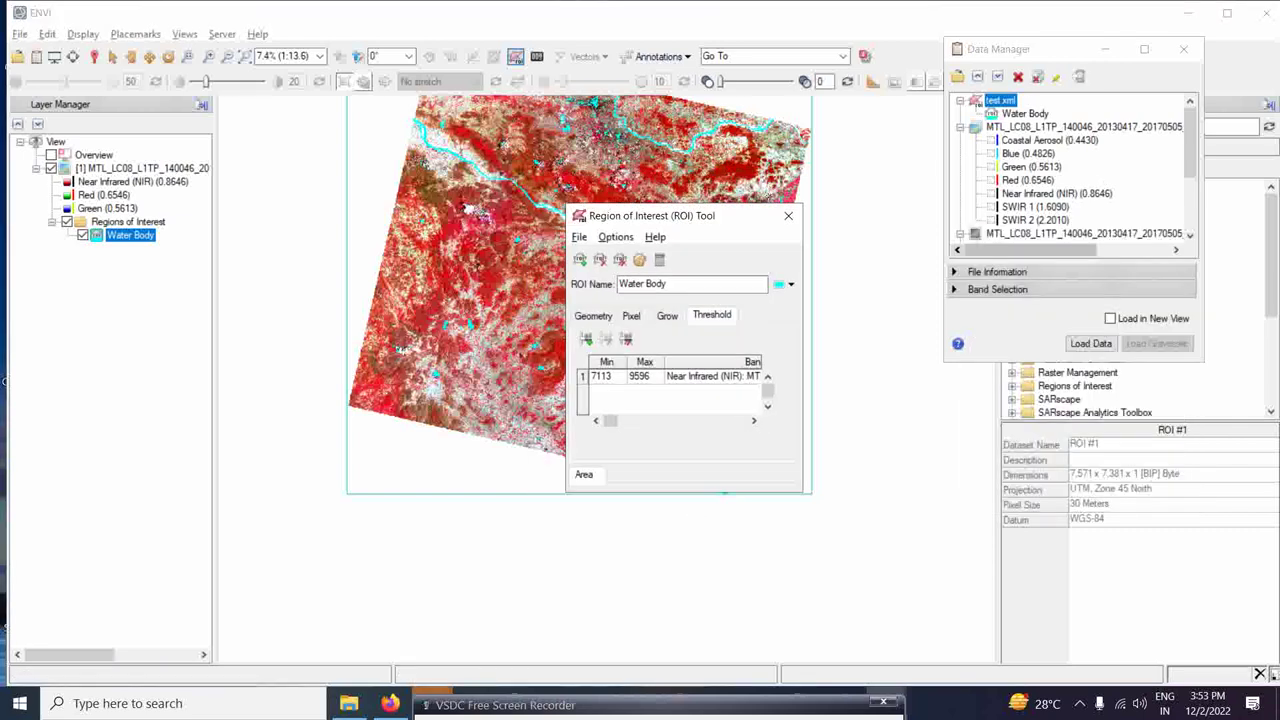
{"action": "left_click_drag", "start_coordinate": [1034, 54], "coordinate": [772, 48]}
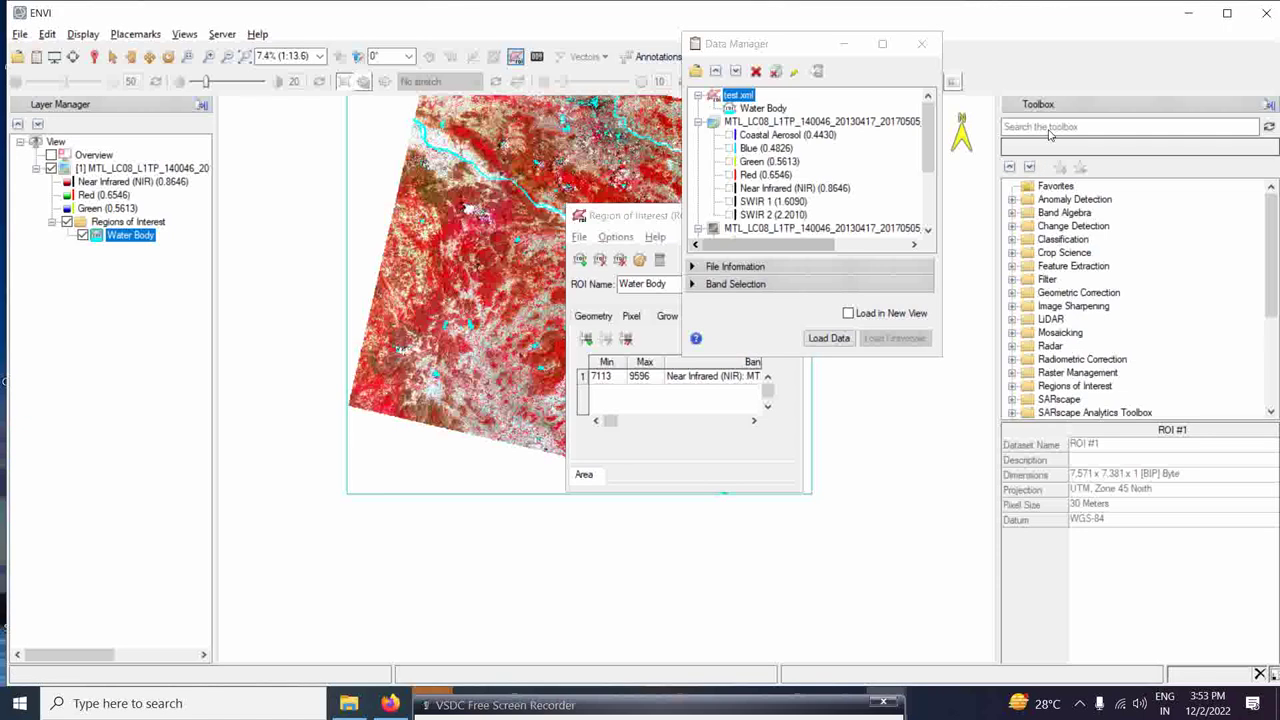
{"action": "left_click", "coordinate": [1050, 127]}
{"action": "type", "text": "m"}
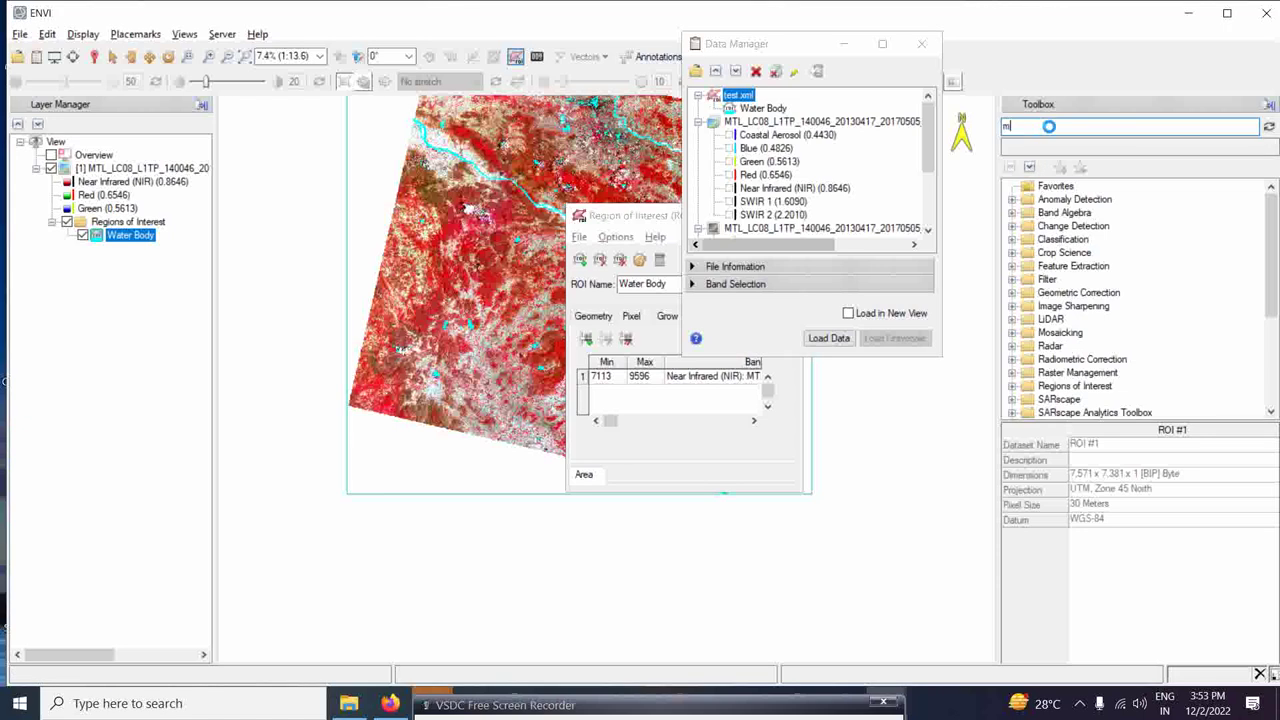
{"action": "type", "text": "axi"}
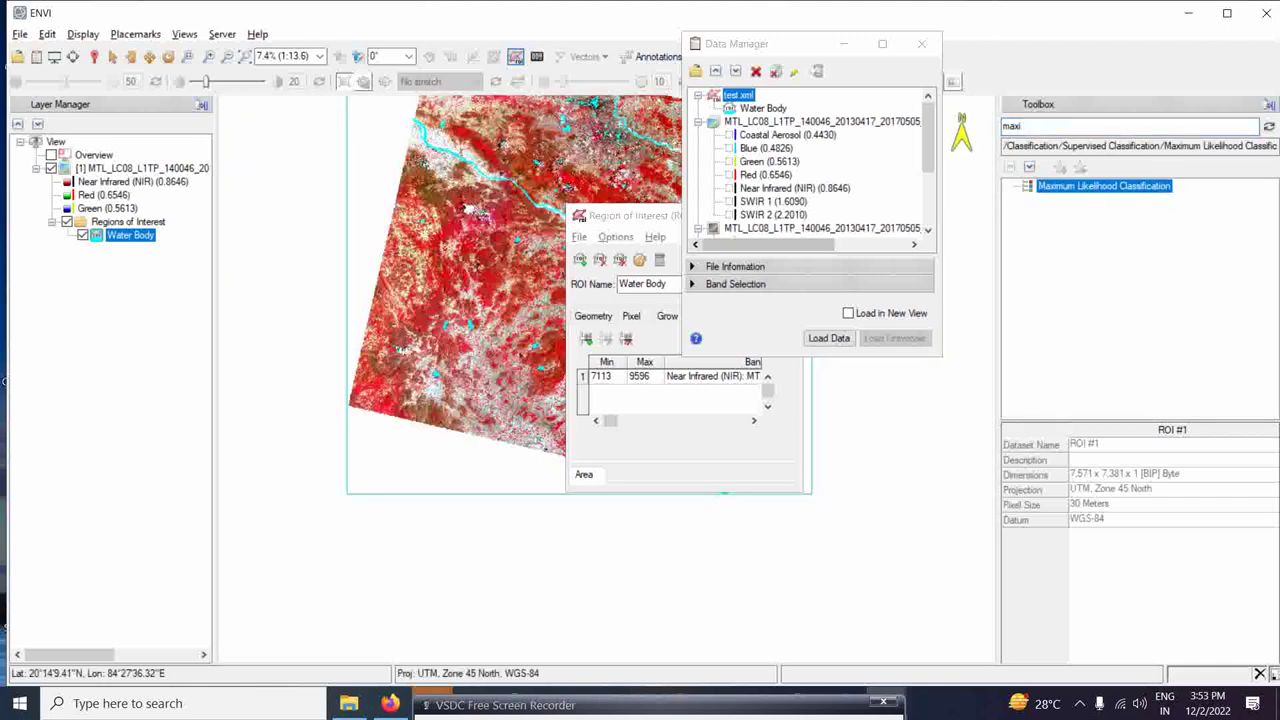
{"action": "left_click_drag", "start_coordinate": [645, 220], "coordinate": [622, 264]}
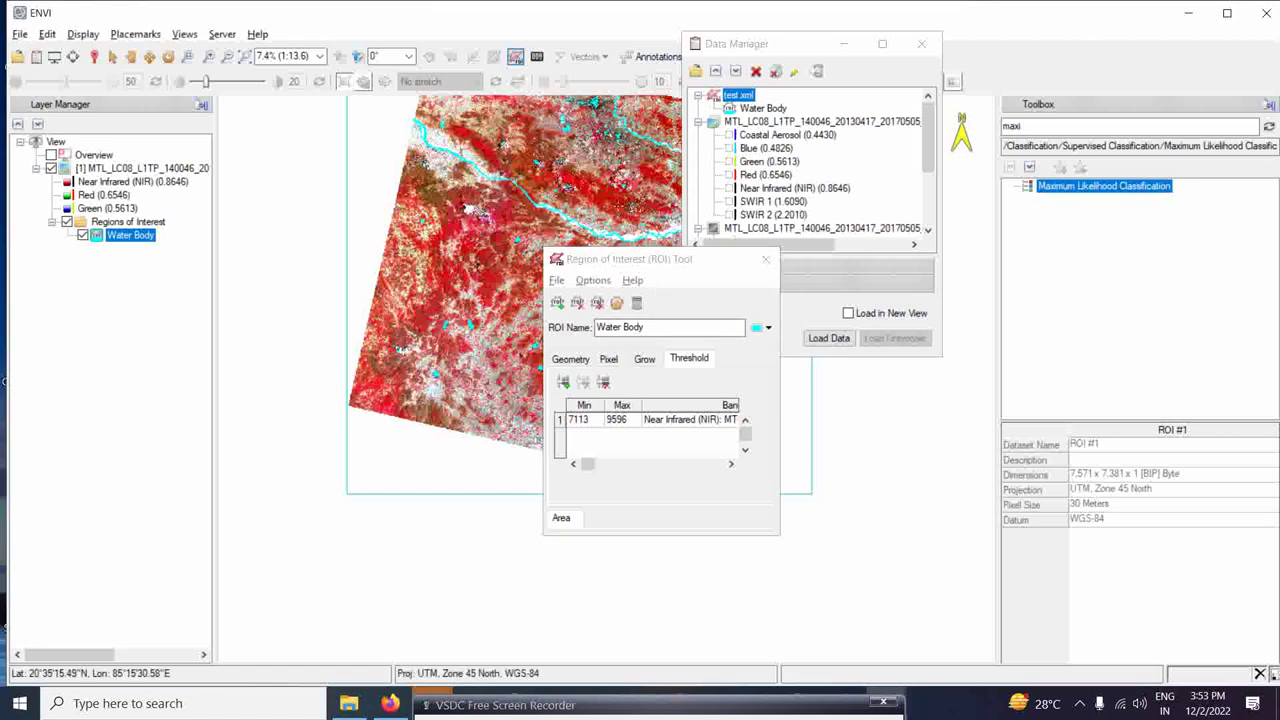
Launch Maximum Likelihood Classification, cancel its input dialog, and shift the ROI Tool off the image.
{"action": "double_click", "coordinate": [1093, 190]}
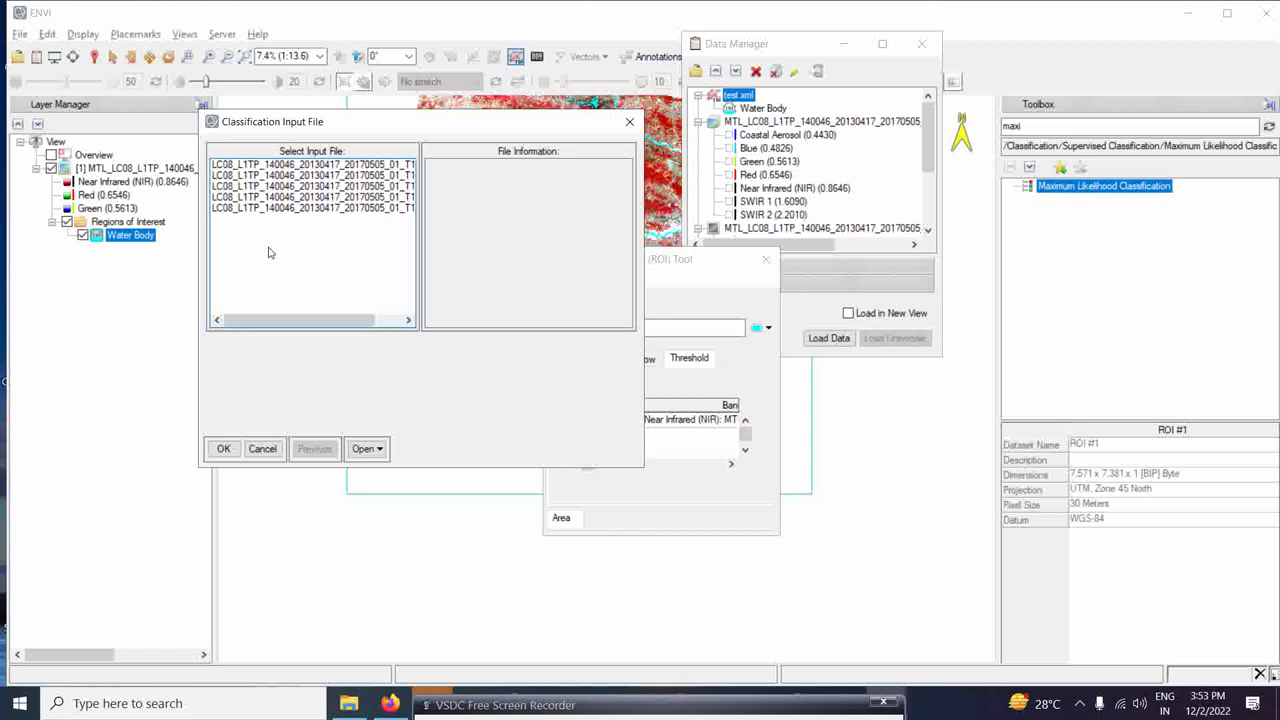
{"action": "left_click", "coordinate": [629, 121]}
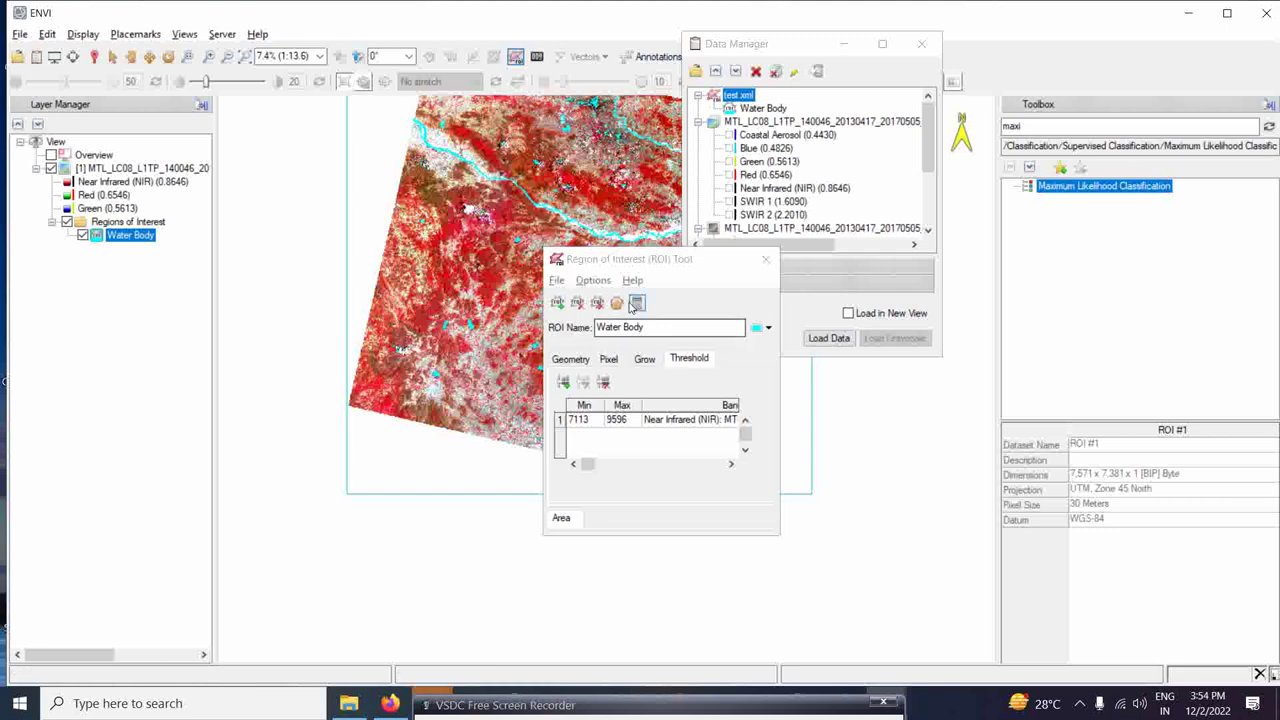
{"action": "left_click_drag", "start_coordinate": [624, 262], "coordinate": [240, 292]}
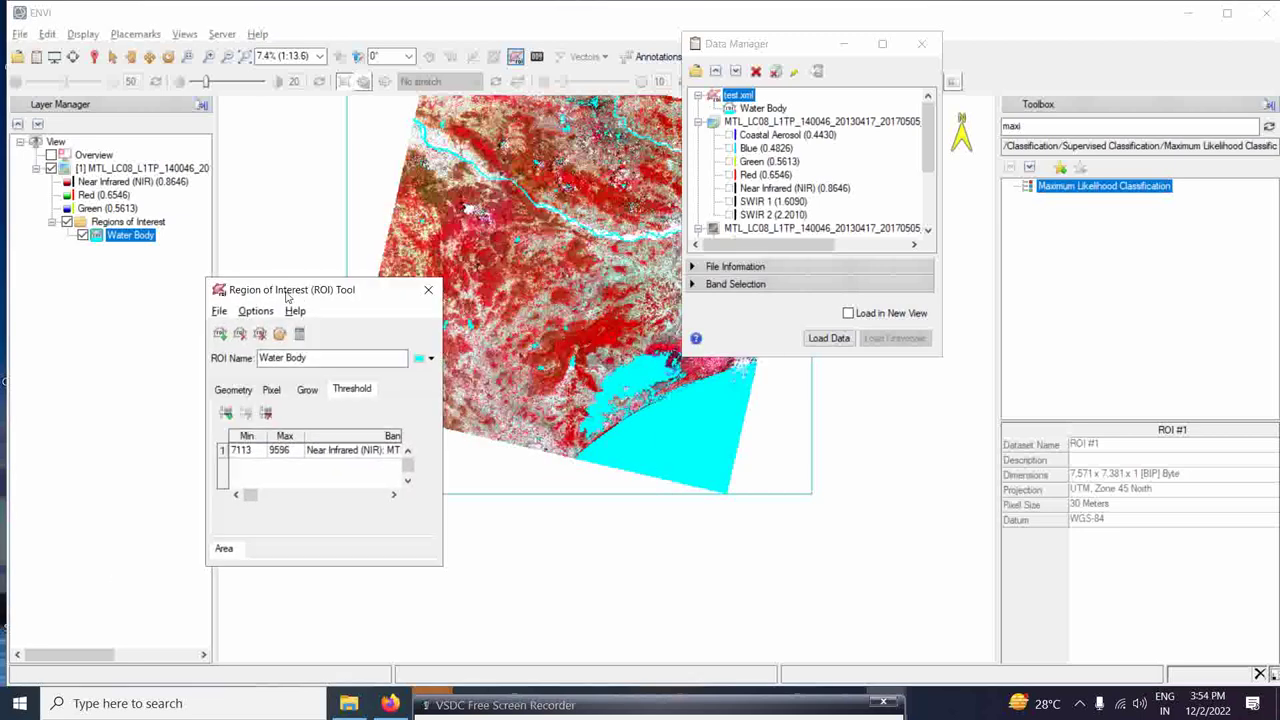
Close the ROI Tool, move the Data Manager aside, and switch to the Pan tool.
{"action": "left_click", "coordinate": [428, 292]}
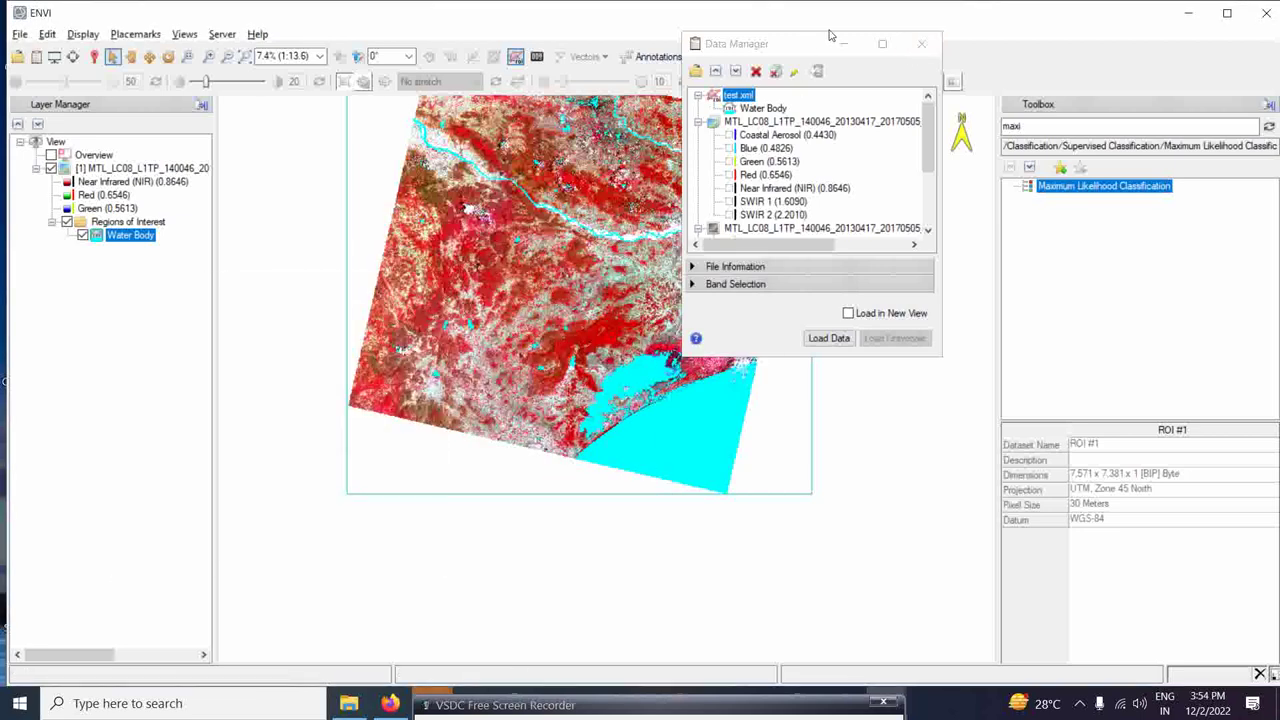
{"action": "left_click_drag", "start_coordinate": [771, 44], "coordinate": [985, 76]}
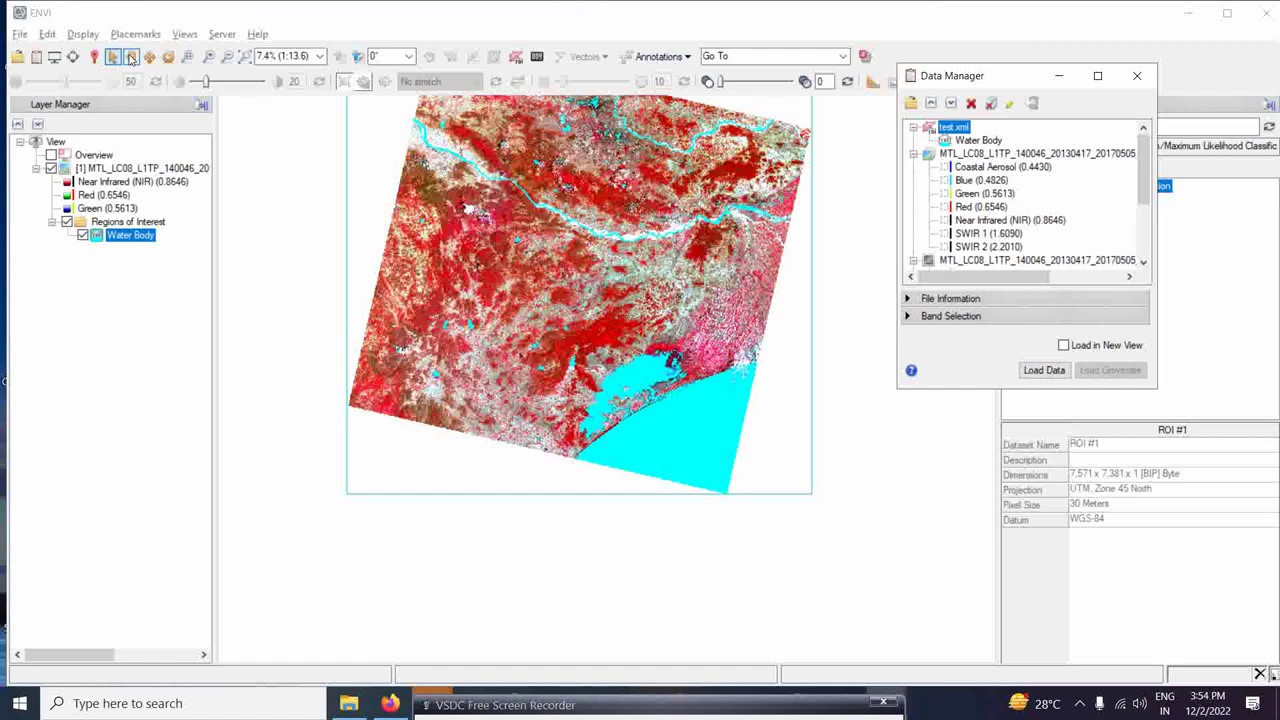
{"action": "left_click", "coordinate": [131, 56]}
Pan the scene down-right and zoom in to 11.5% on the cyan-masked bay and rivers.
{"action": "left_click_drag", "start_coordinate": [537, 257], "coordinate": [555, 341]}
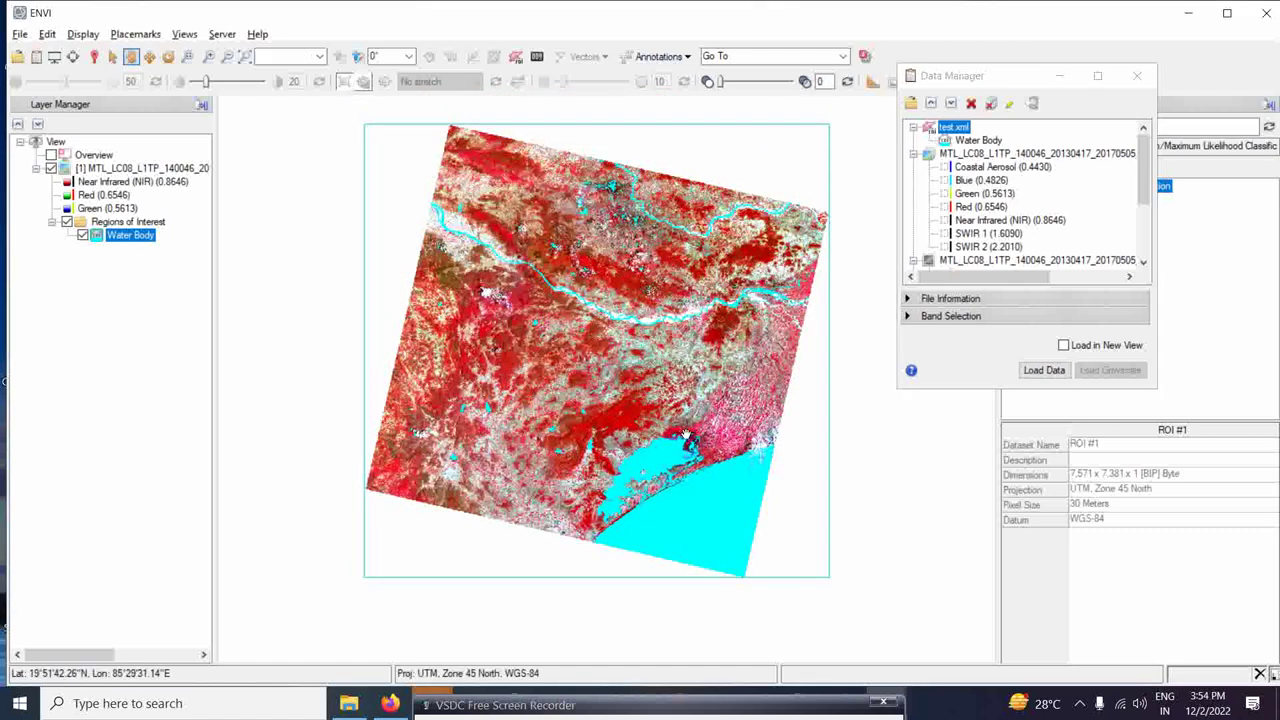
{"action": "scroll", "coordinate": [686, 435], "scroll_direction": "up", "scroll_amount": 2}
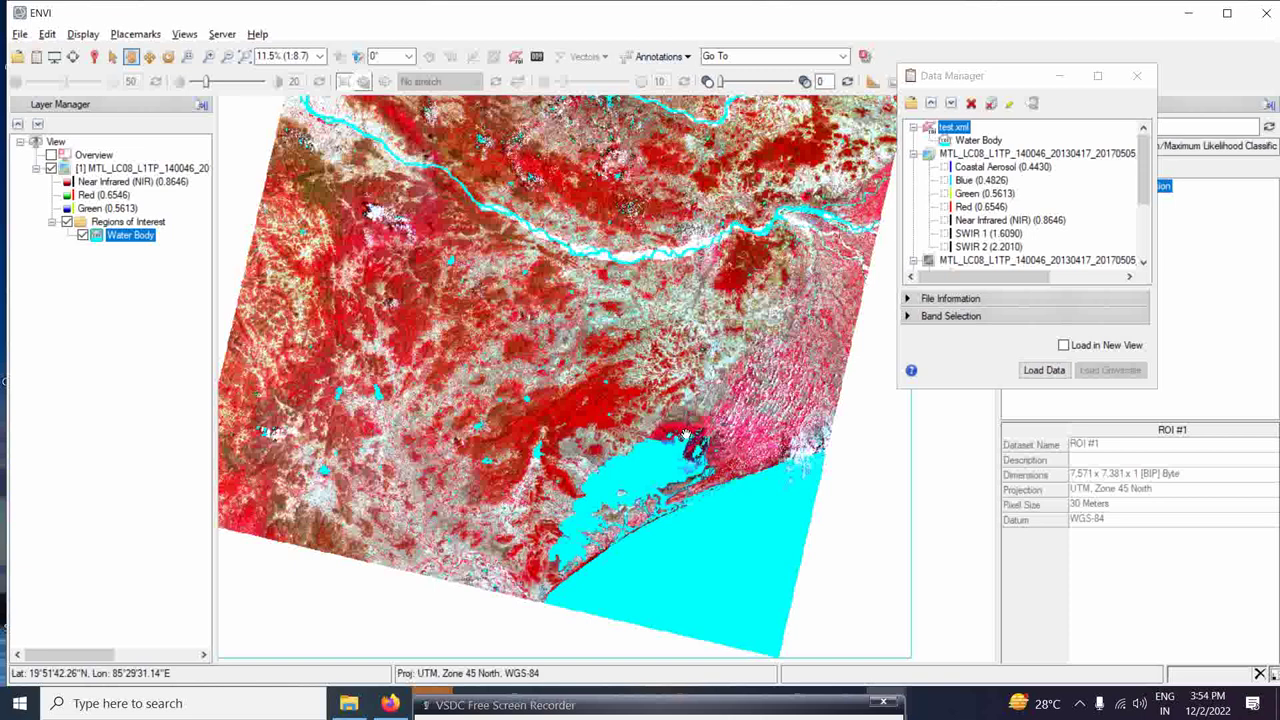
{"action": "left_click", "coordinate": [613, 704]}
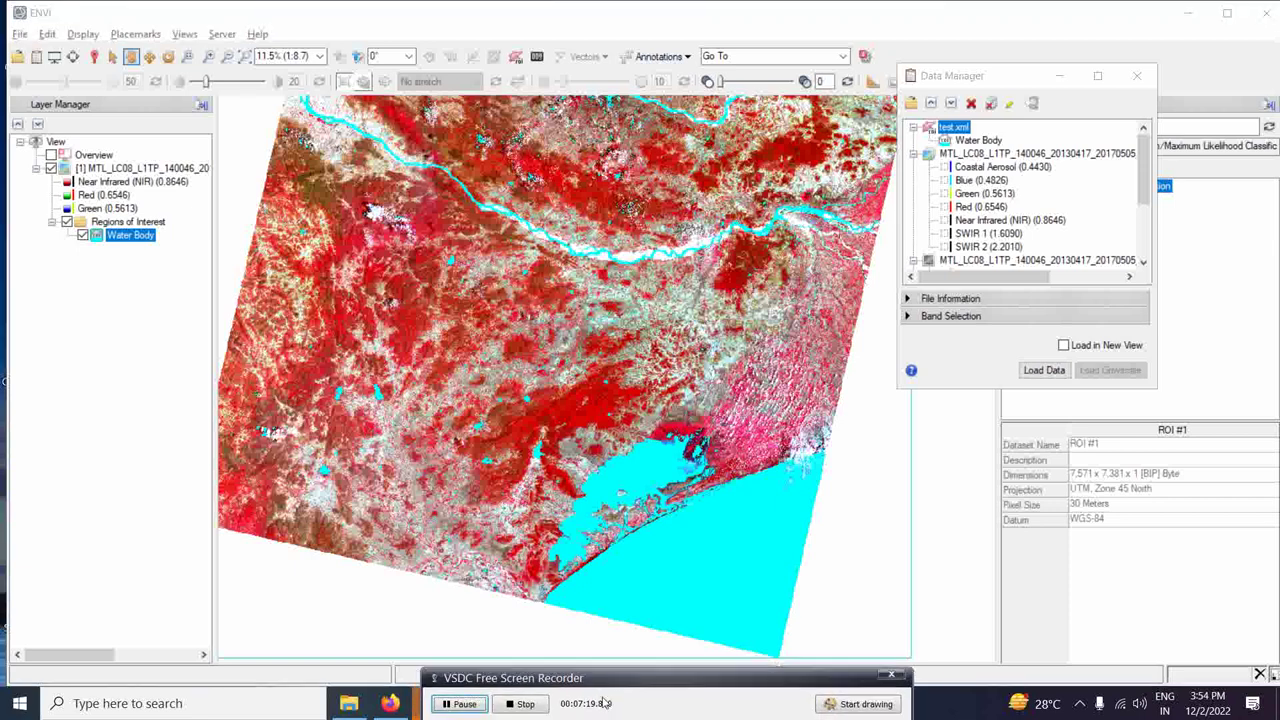